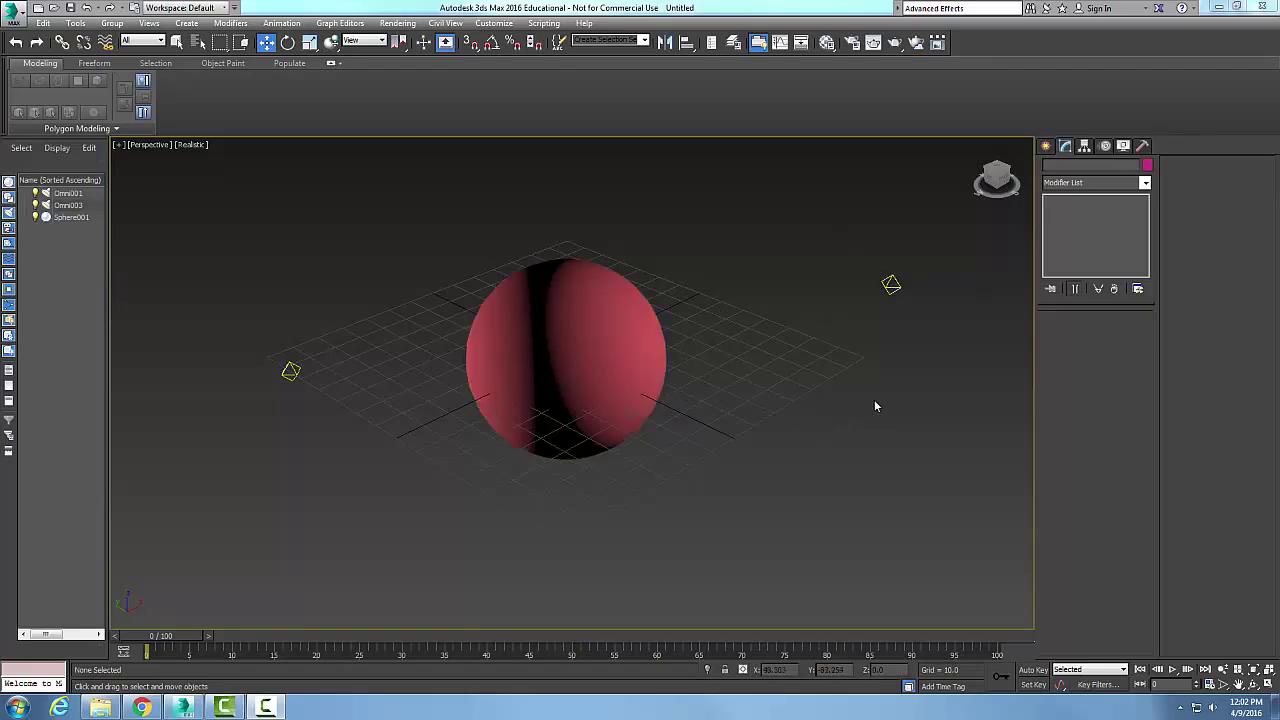
Step: Set Soften Diff. Edge to 100 in the Advanced Effects of the Omni001 light and render the perspective view
{"action": "left_click", "coordinate": [891, 284]}
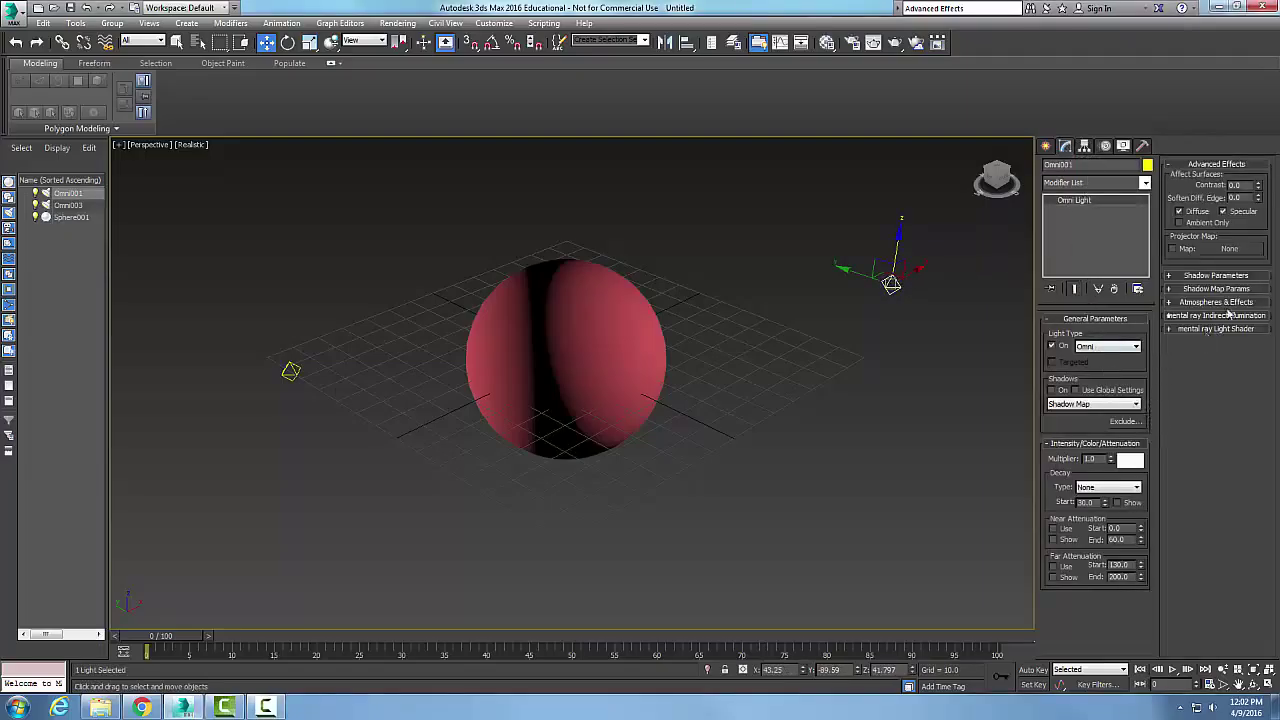
{"action": "left_click", "coordinate": [1185, 164]}
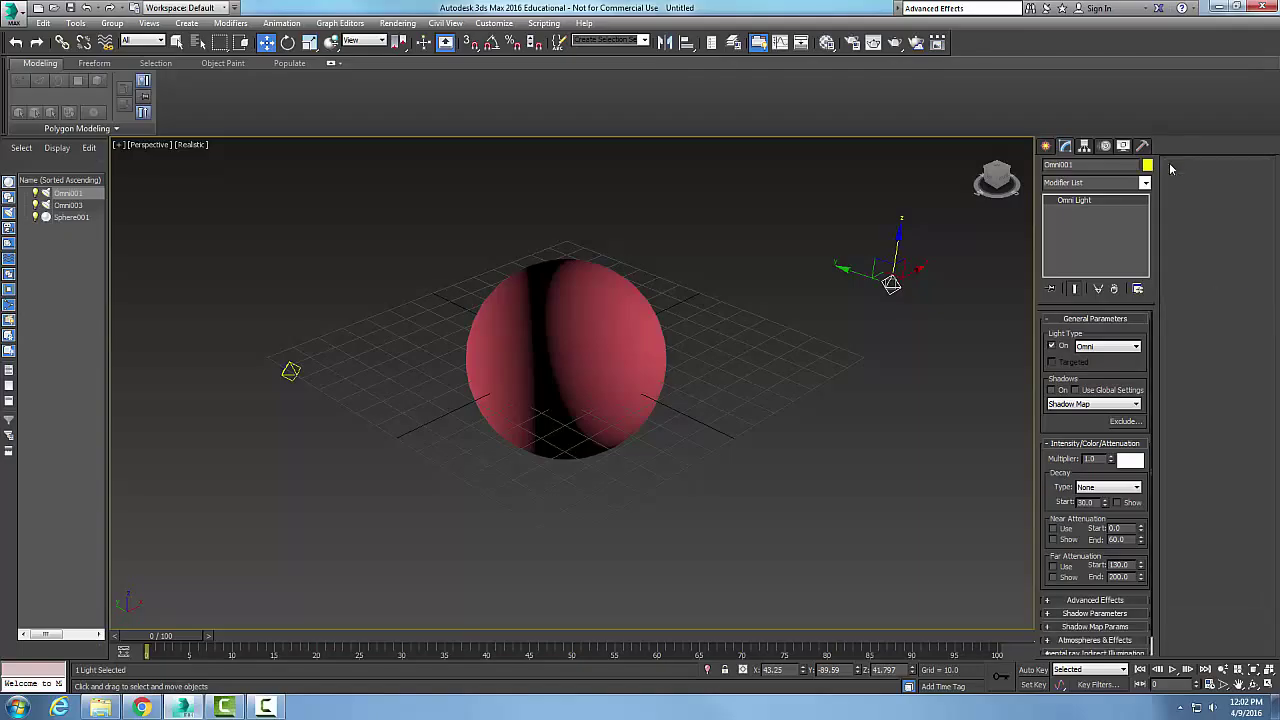
{"action": "left_click", "coordinate": [1068, 601]}
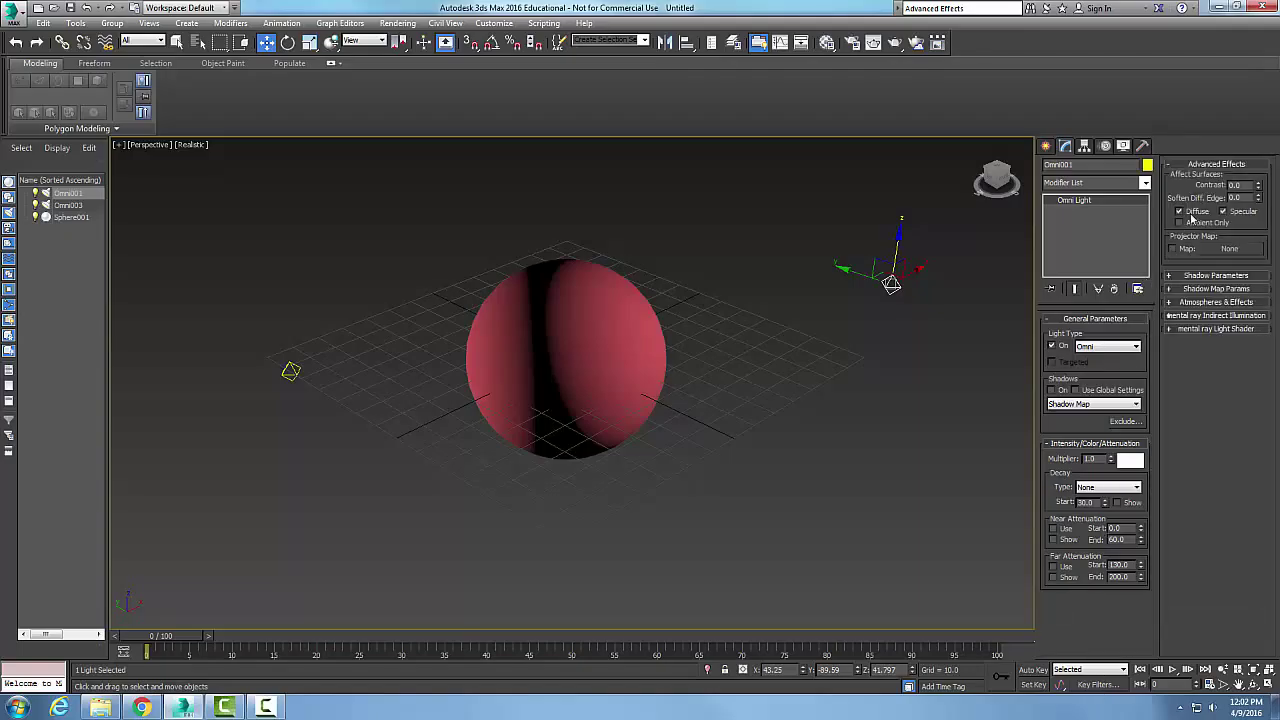
{"action": "double_click", "coordinate": [1236, 185]}
{"action": "left_click", "coordinate": [1235, 198]}
{"action": "left_click", "coordinate": [1236, 197]}
{"action": "type", "text": "10"}
{"action": "left_click", "coordinate": [883, 478]}
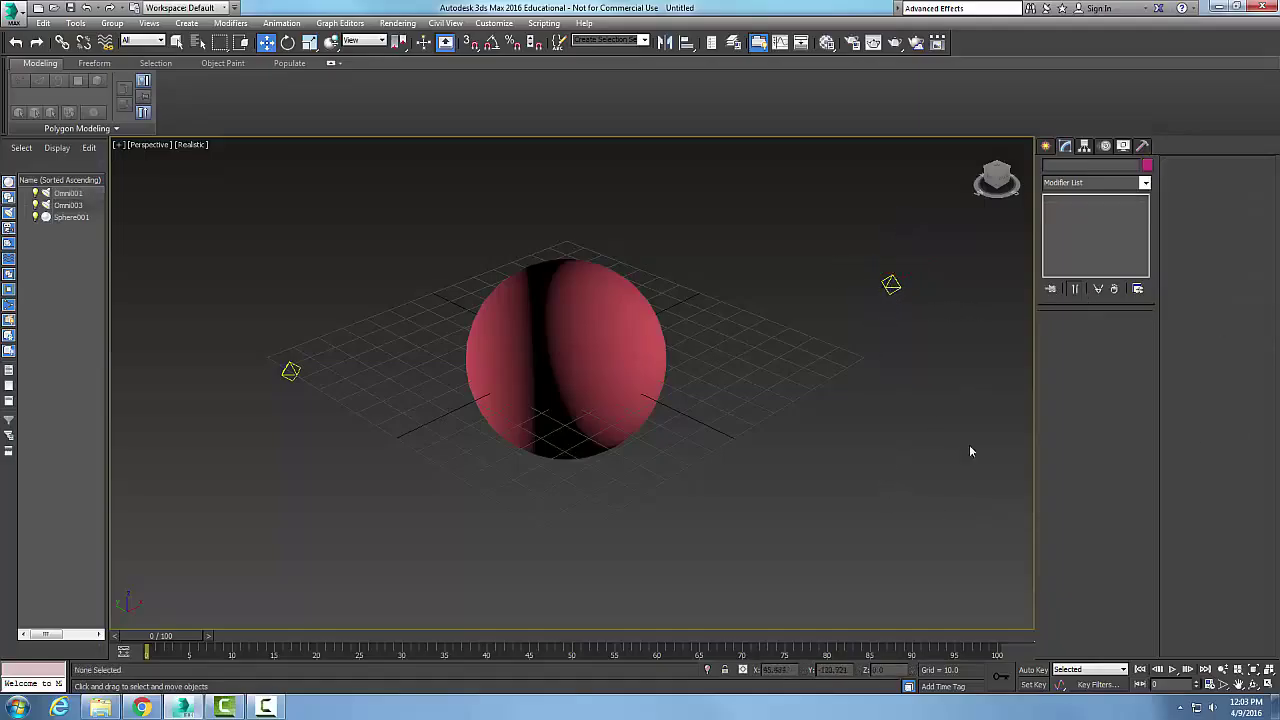
{"action": "left_click", "coordinate": [895, 42]}
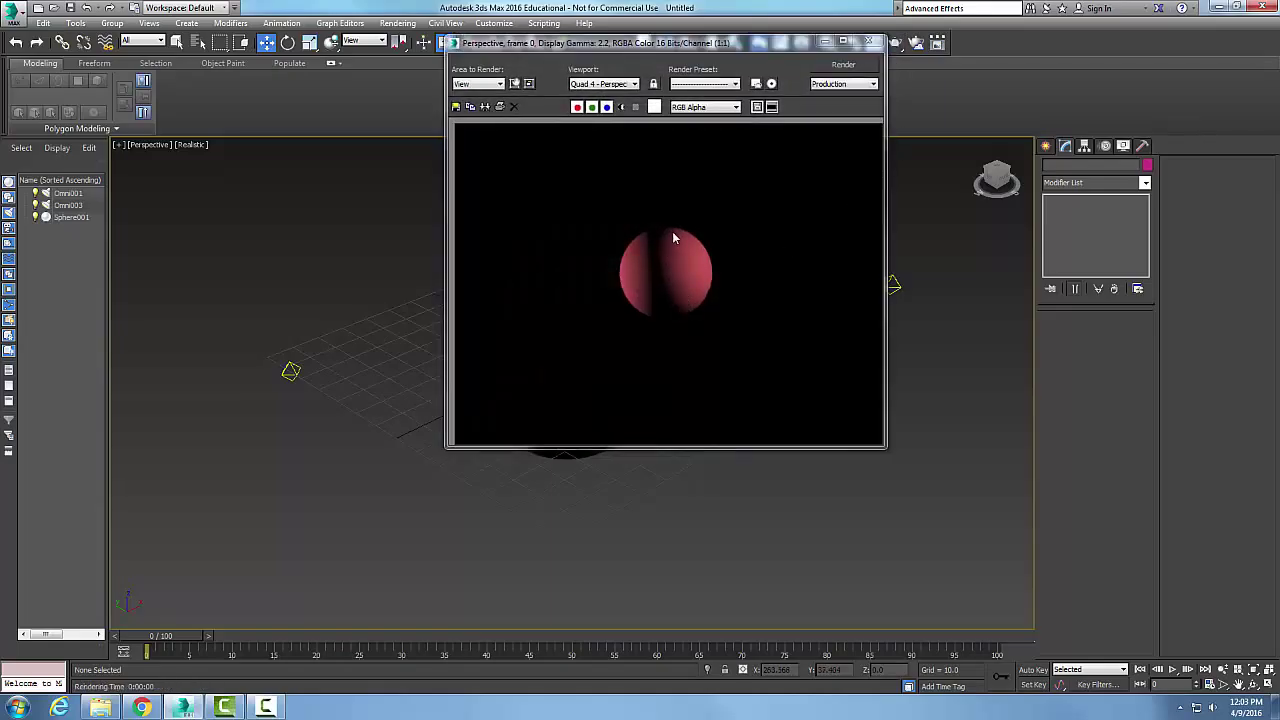
{"action": "left_click", "coordinate": [870, 41]}
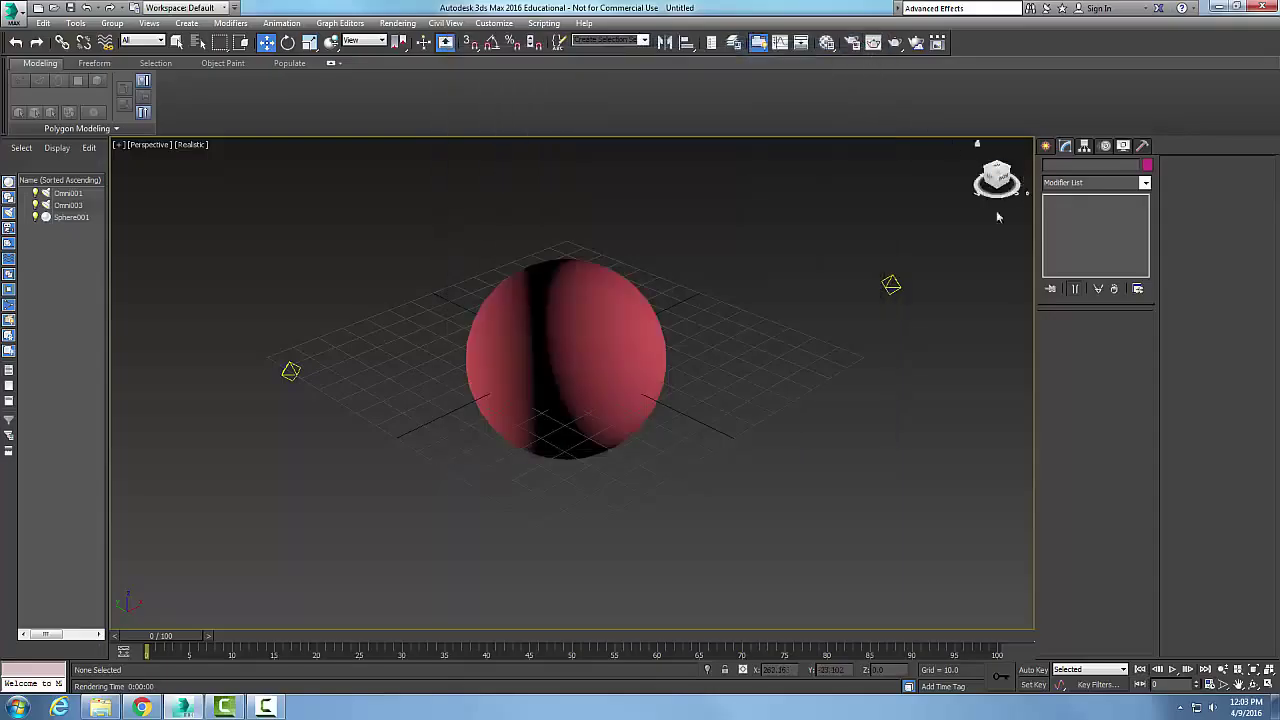
Step: Set the Omni001 light's Soften Diff. Edge back to 0 and render the perspective view again
{"action": "left_click", "coordinate": [889, 285]}
{"action": "double_click", "coordinate": [1240, 197]}
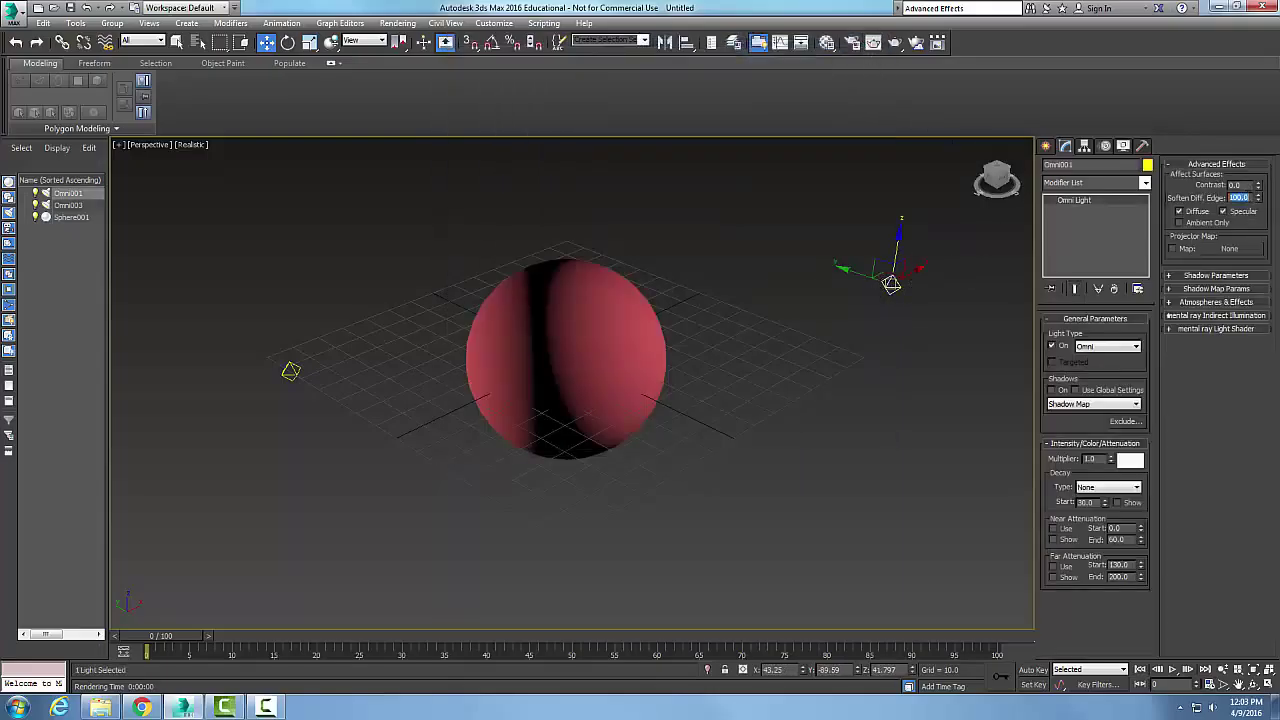
{"action": "type", "text": "0"}
{"action": "left_click", "coordinate": [951, 332]}
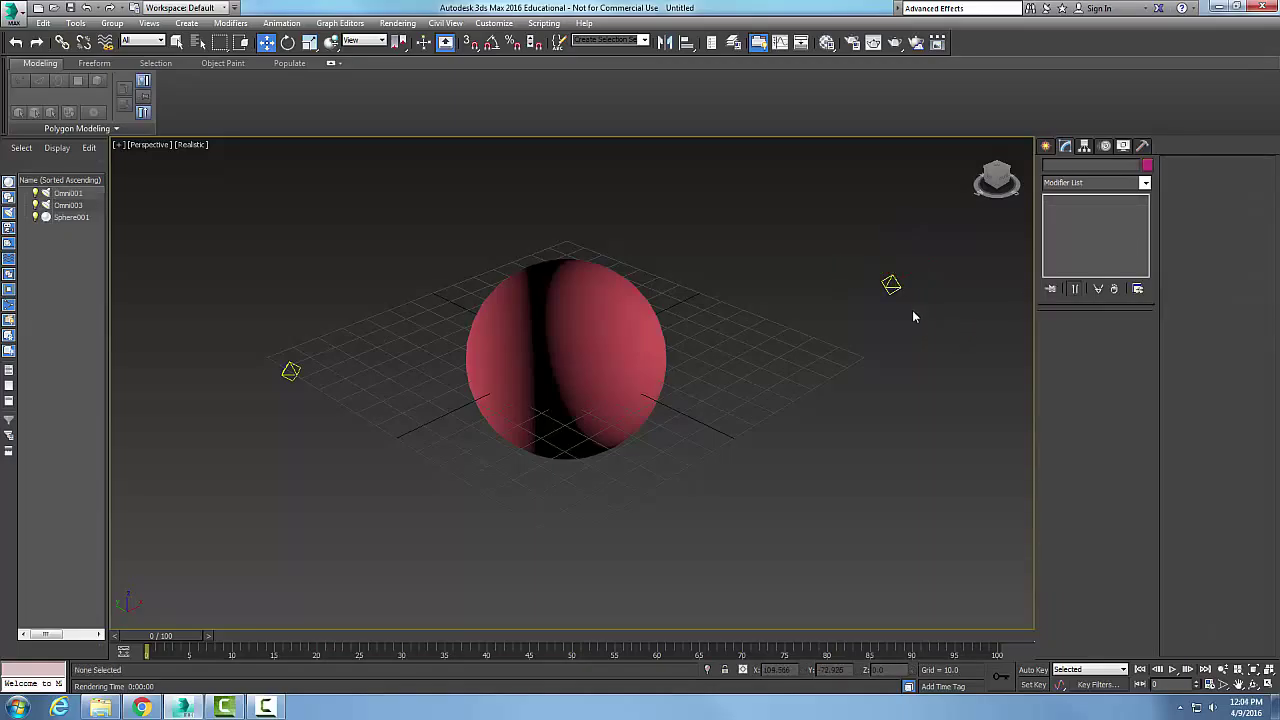
{"action": "left_click", "coordinate": [874, 43]}
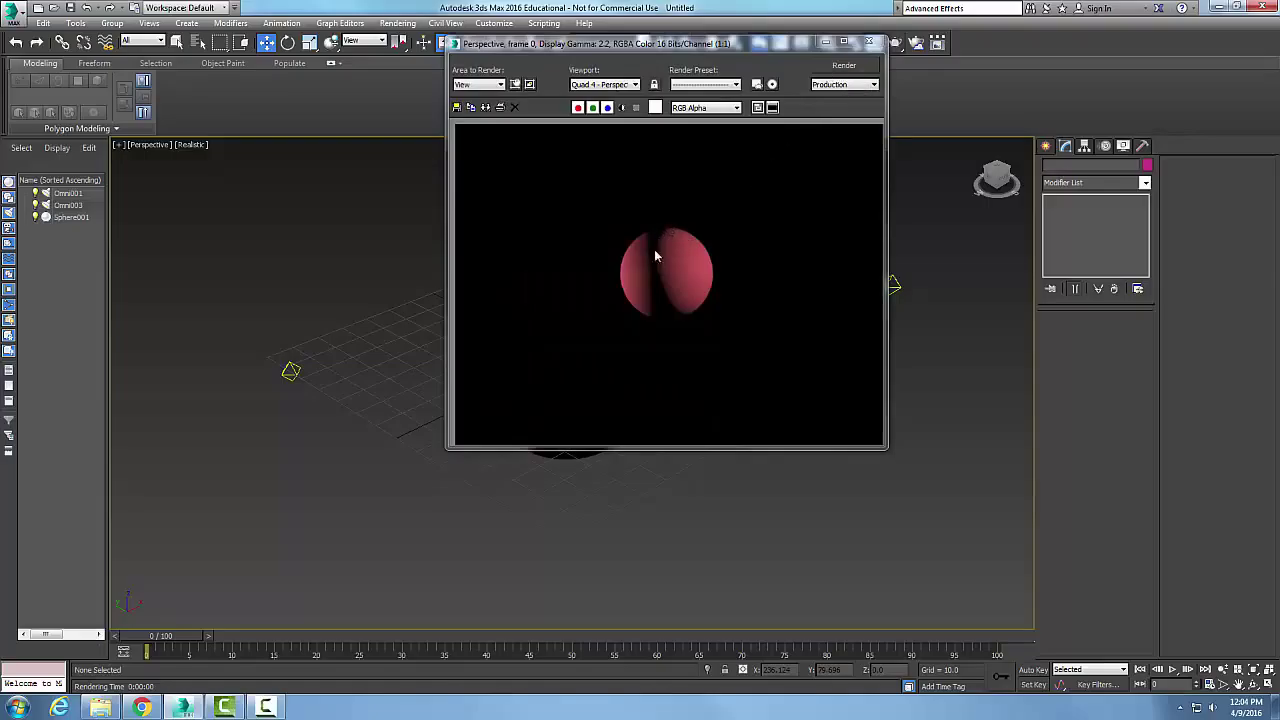
{"action": "left_click", "coordinate": [868, 42]}
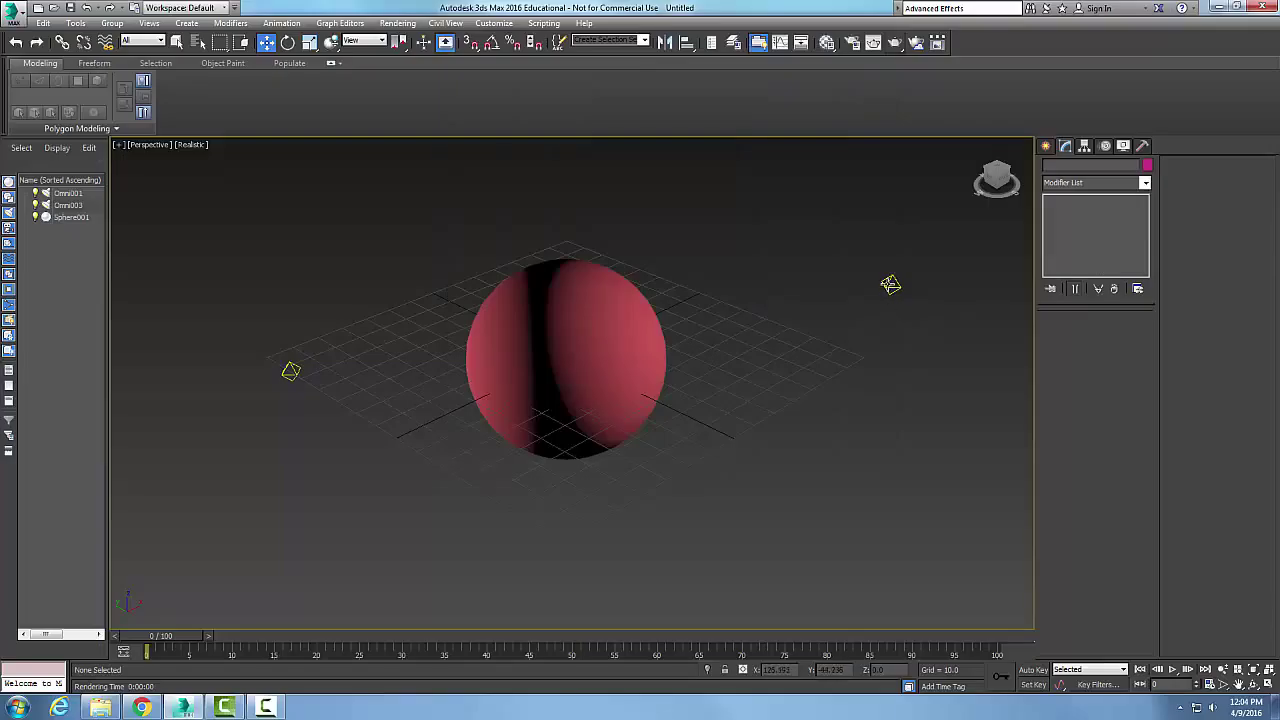
Step: Turn the Specular effect of the Omni001 light off and back on
{"action": "left_click", "coordinate": [891, 285]}
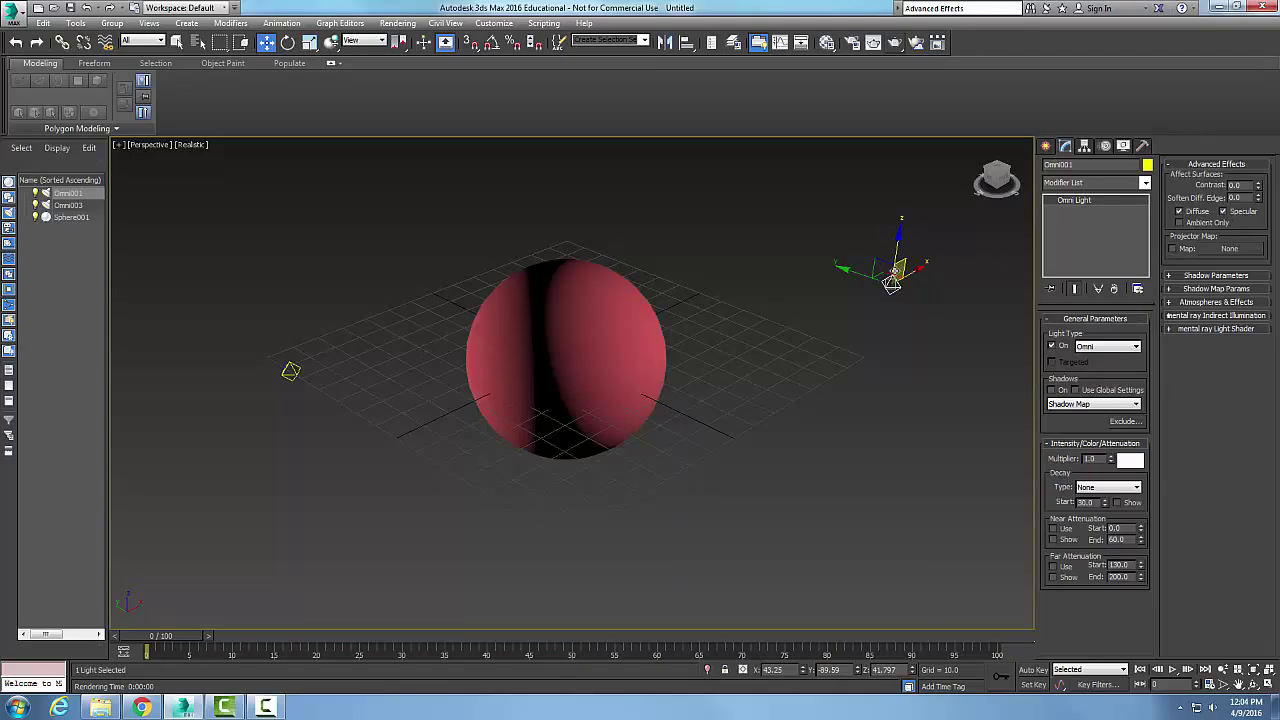
{"action": "left_click", "coordinate": [1223, 212]}
{"action": "left_click", "coordinate": [1223, 212]}
{"action": "left_click", "coordinate": [1224, 212]}
Step: Try the Omni001 light with Diffuse disabled and with Ambient Only enabled, restoring each option after the comparison
{"action": "left_click", "coordinate": [1180, 212]}
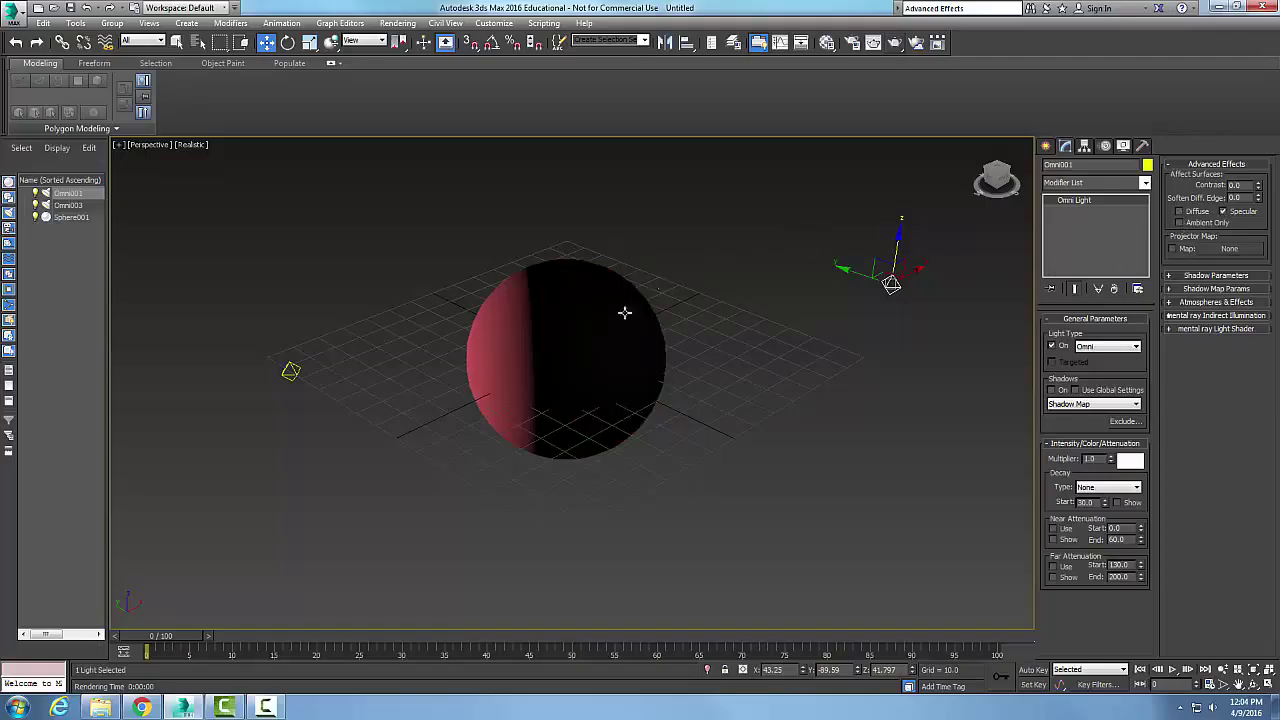
{"action": "left_click", "coordinate": [1179, 212]}
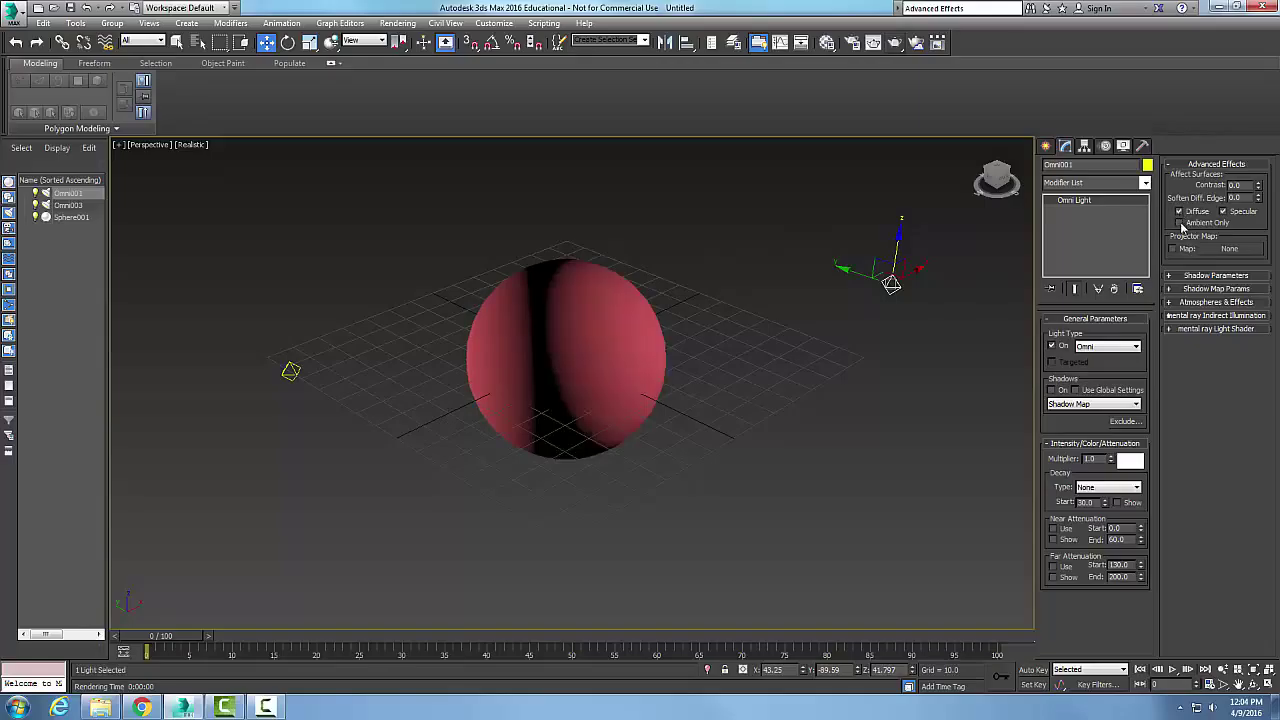
{"action": "left_click", "coordinate": [1180, 222]}
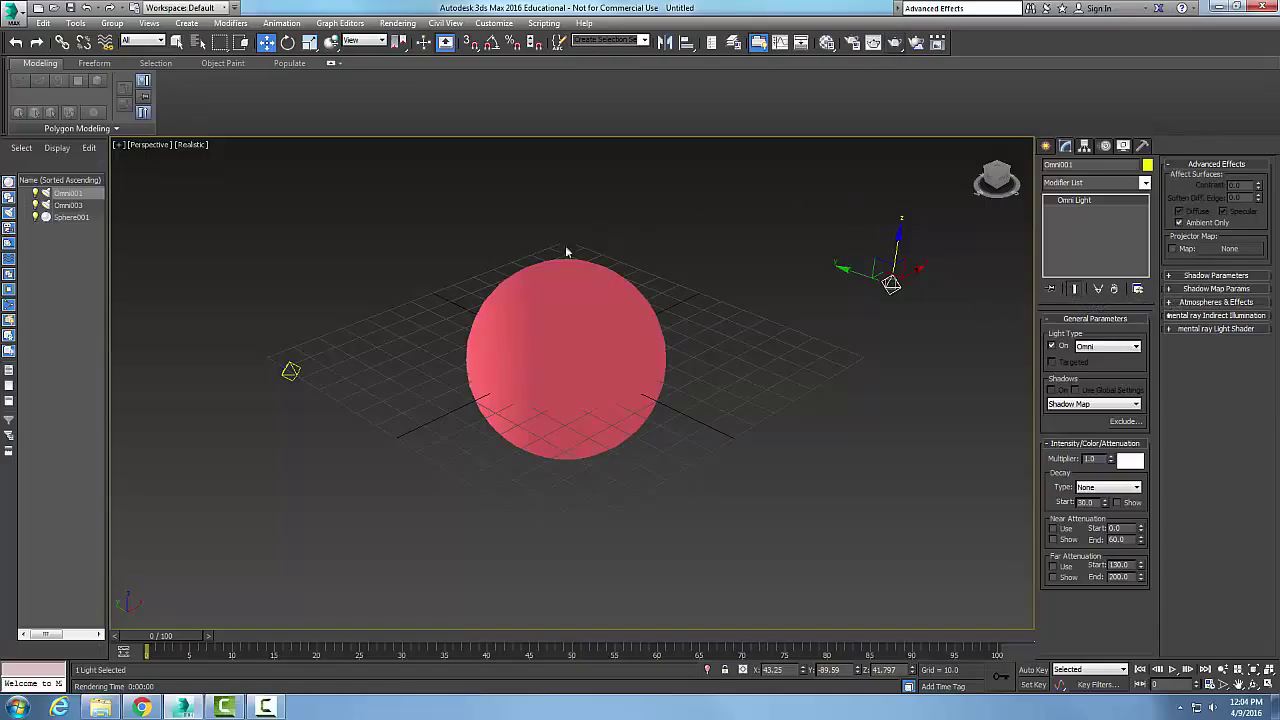
{"action": "left_click", "coordinate": [1179, 222]}
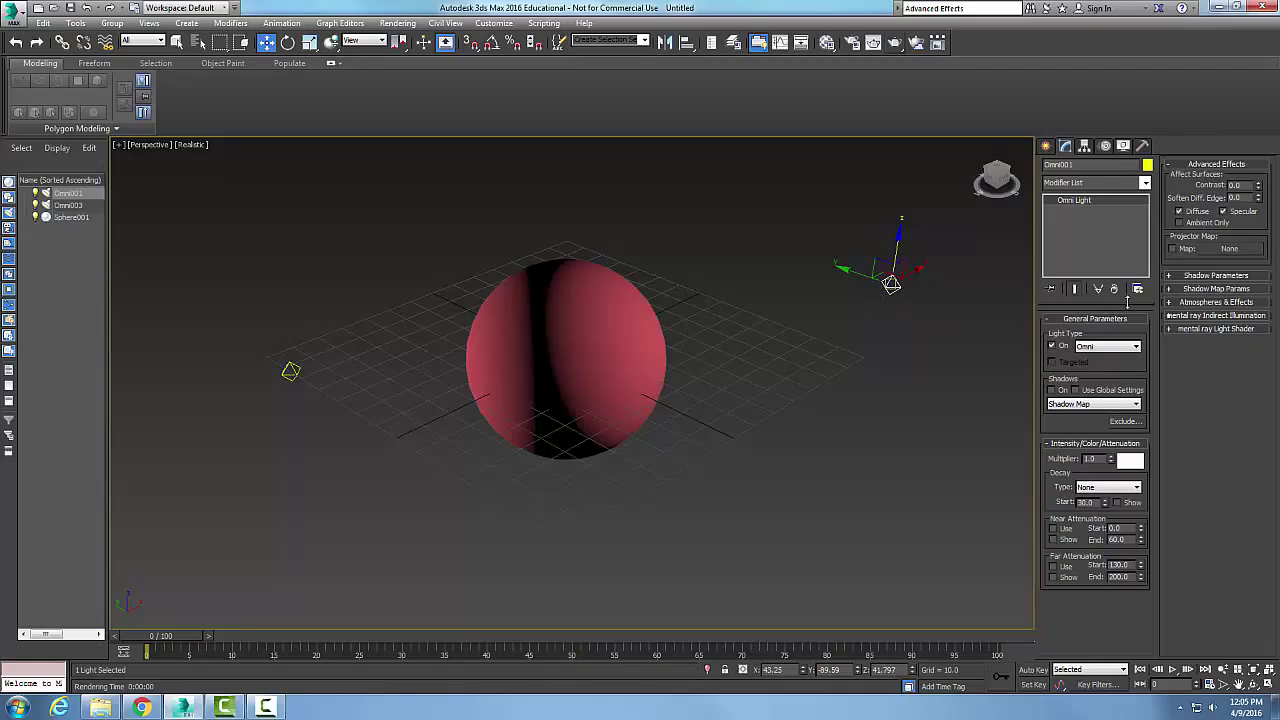
Step: Choose a Bitmap as the projector map of the Omni001 light
{"action": "left_click", "coordinate": [1220, 248]}
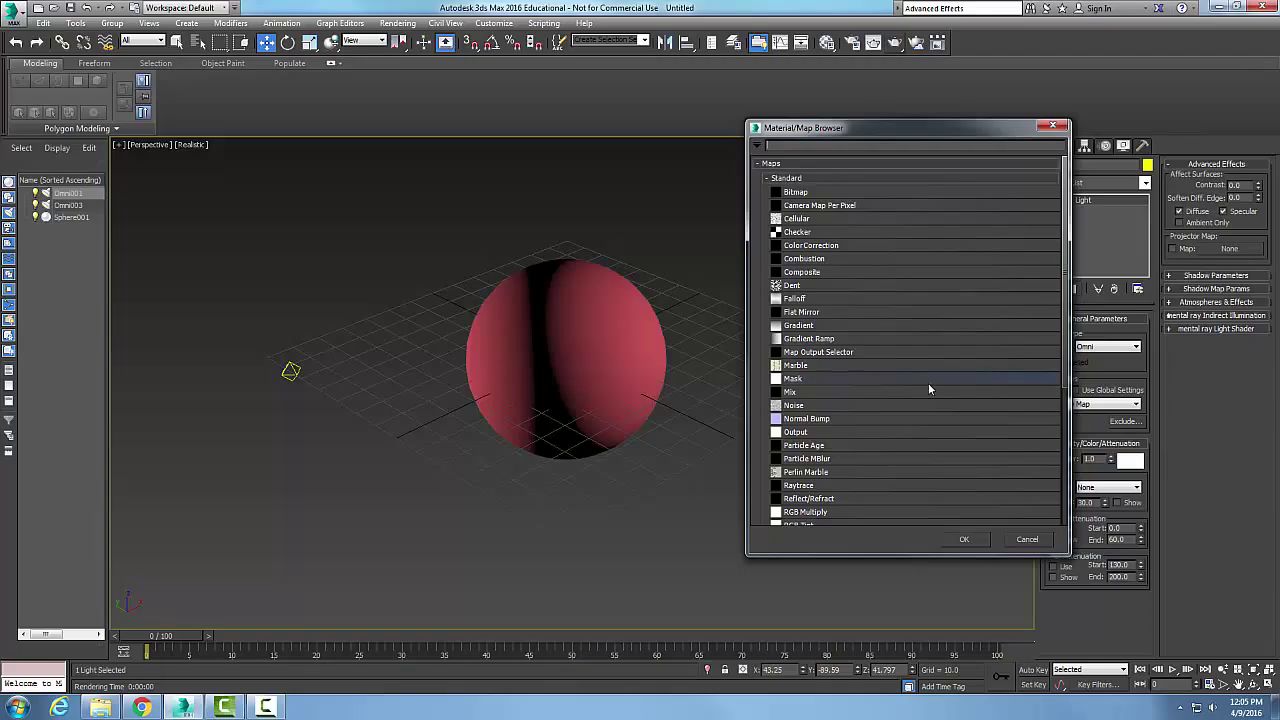
{"action": "left_click", "coordinate": [798, 193]}
{"action": "left_click", "coordinate": [964, 539]}
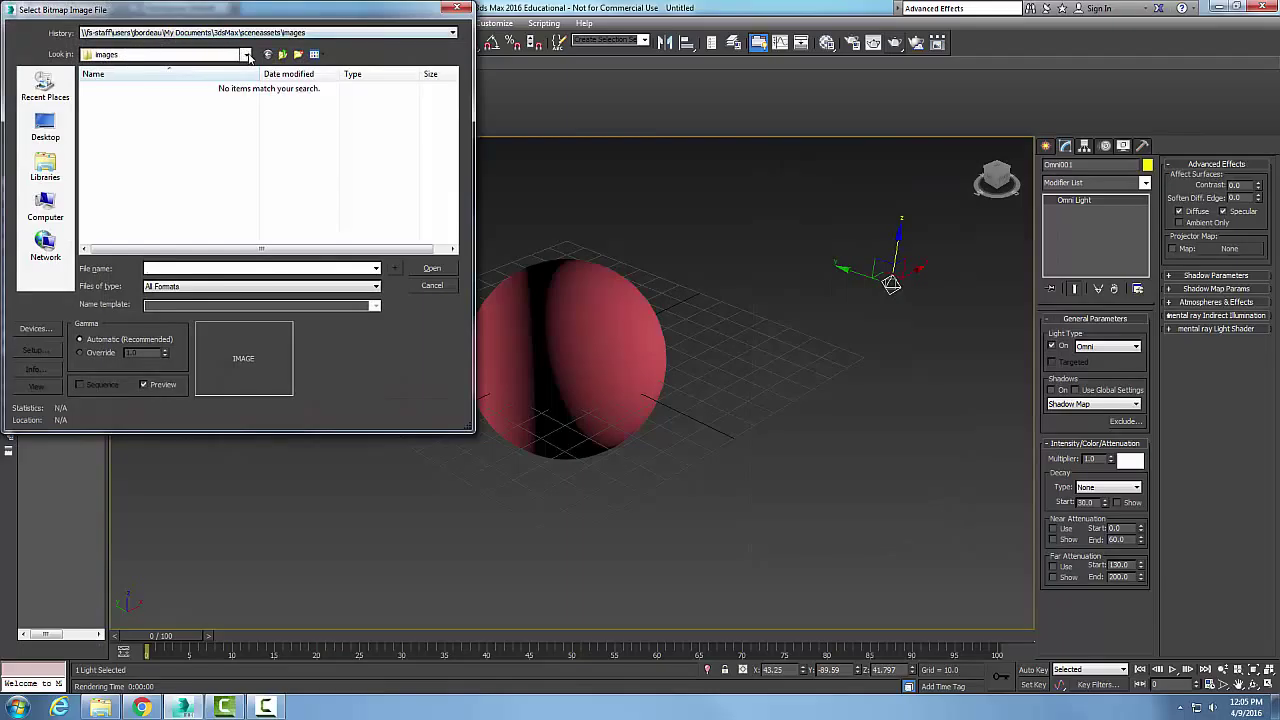
Step: Load the PNG whose name ends in "_signature.png" from the My Documents Images folder as the projector bitmap
{"action": "left_click", "coordinate": [245, 55]}
{"action": "left_click", "coordinate": [155, 282]}
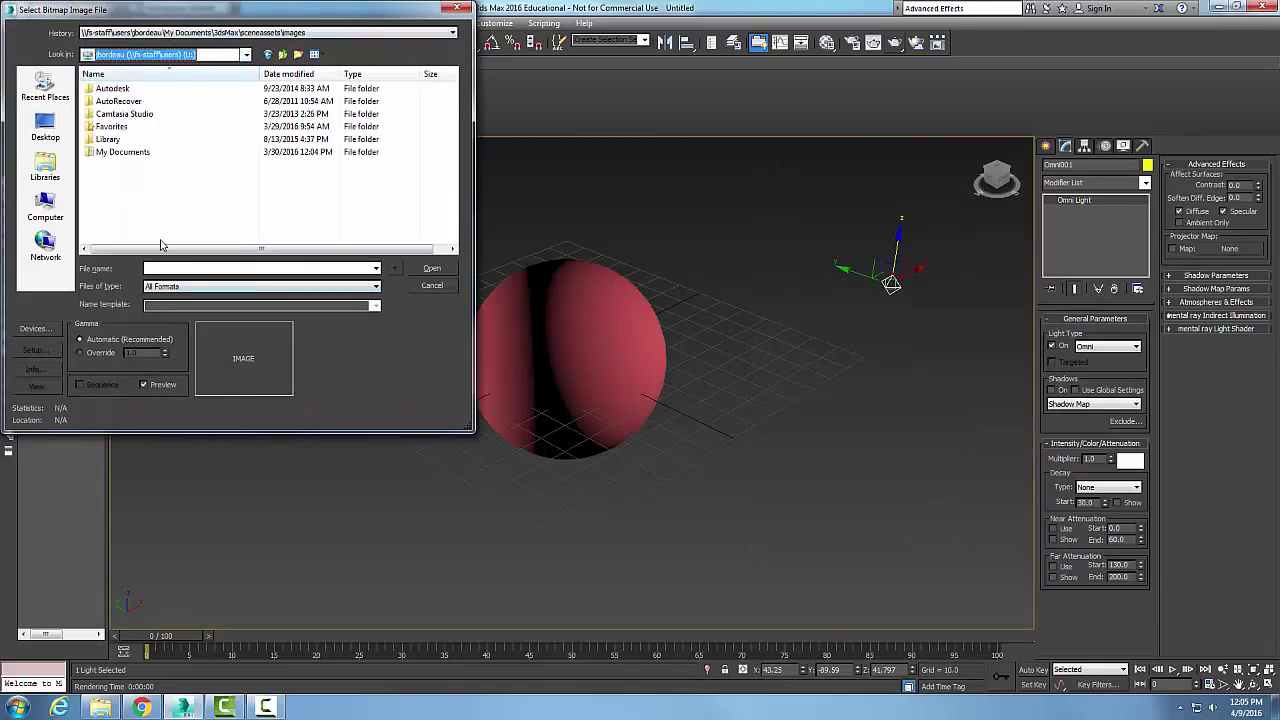
{"action": "double_click", "coordinate": [117, 151]}
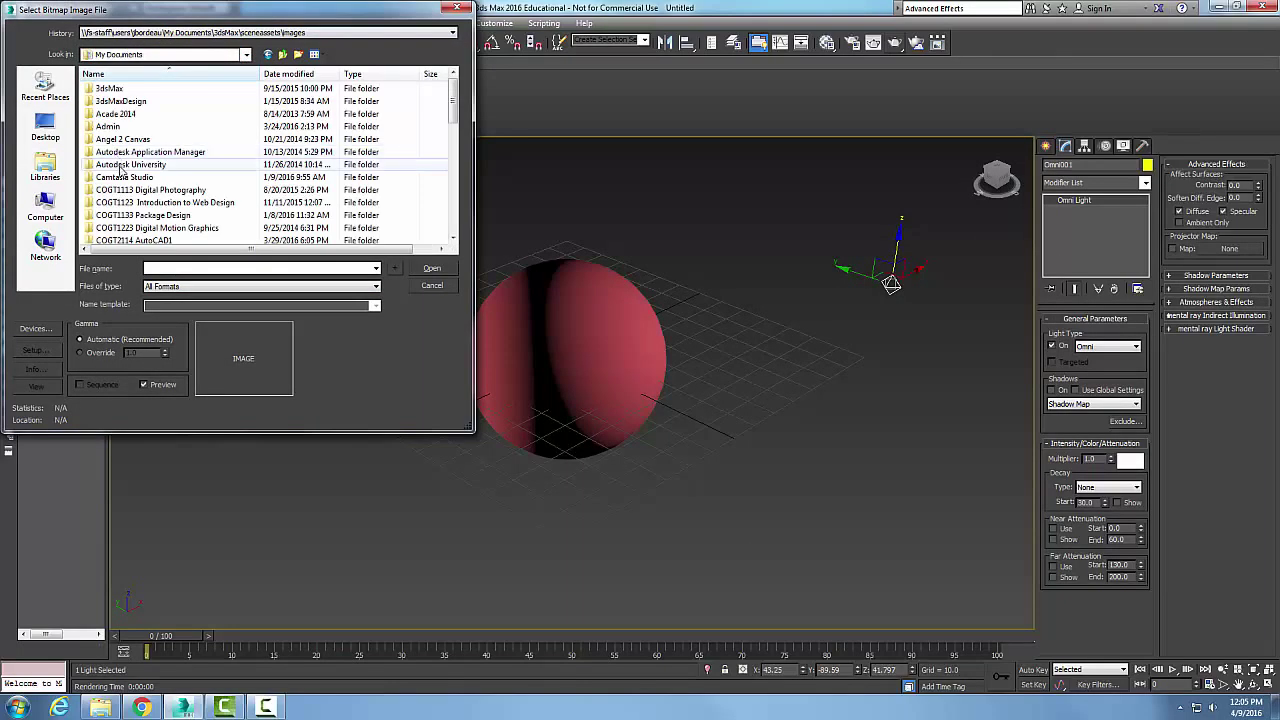
{"action": "scroll", "coordinate": [120, 177], "scroll_direction": "down", "scroll_amount": 2}
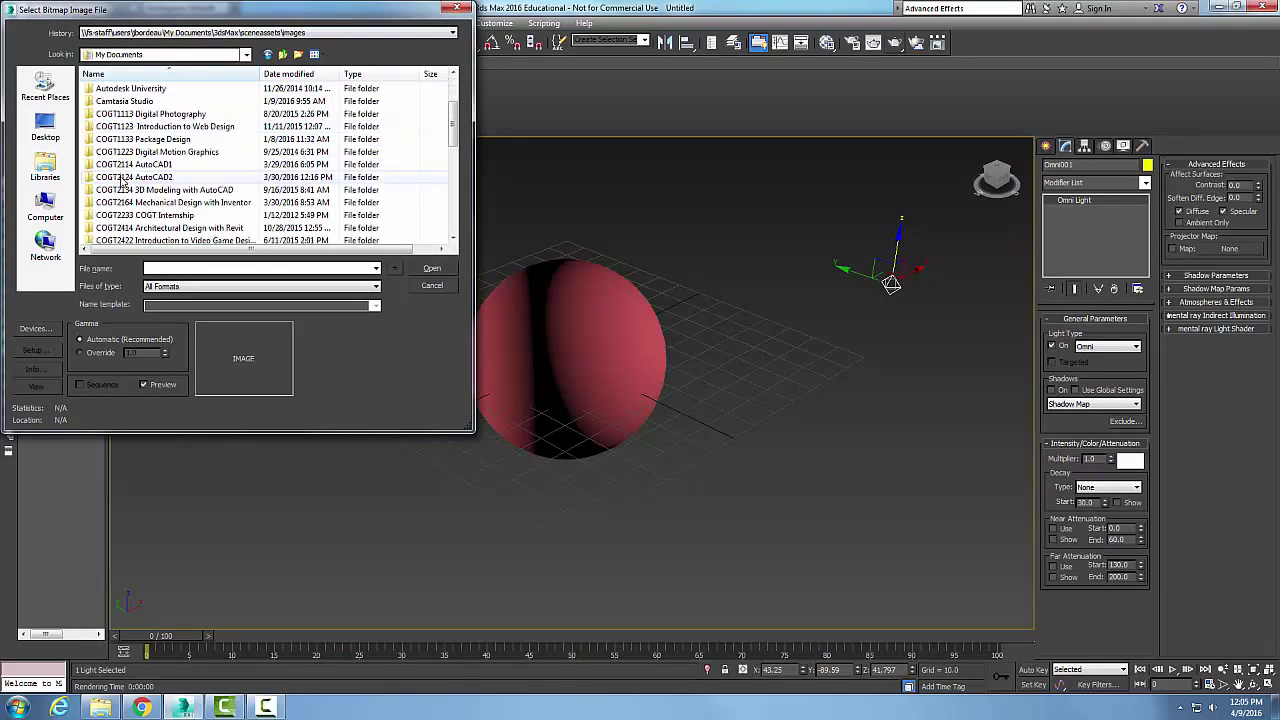
{"action": "scroll", "coordinate": [120, 180], "scroll_direction": "down", "scroll_amount": 3}
{"action": "double_click", "coordinate": [130, 200]}
{"action": "left_click", "coordinate": [138, 177]}
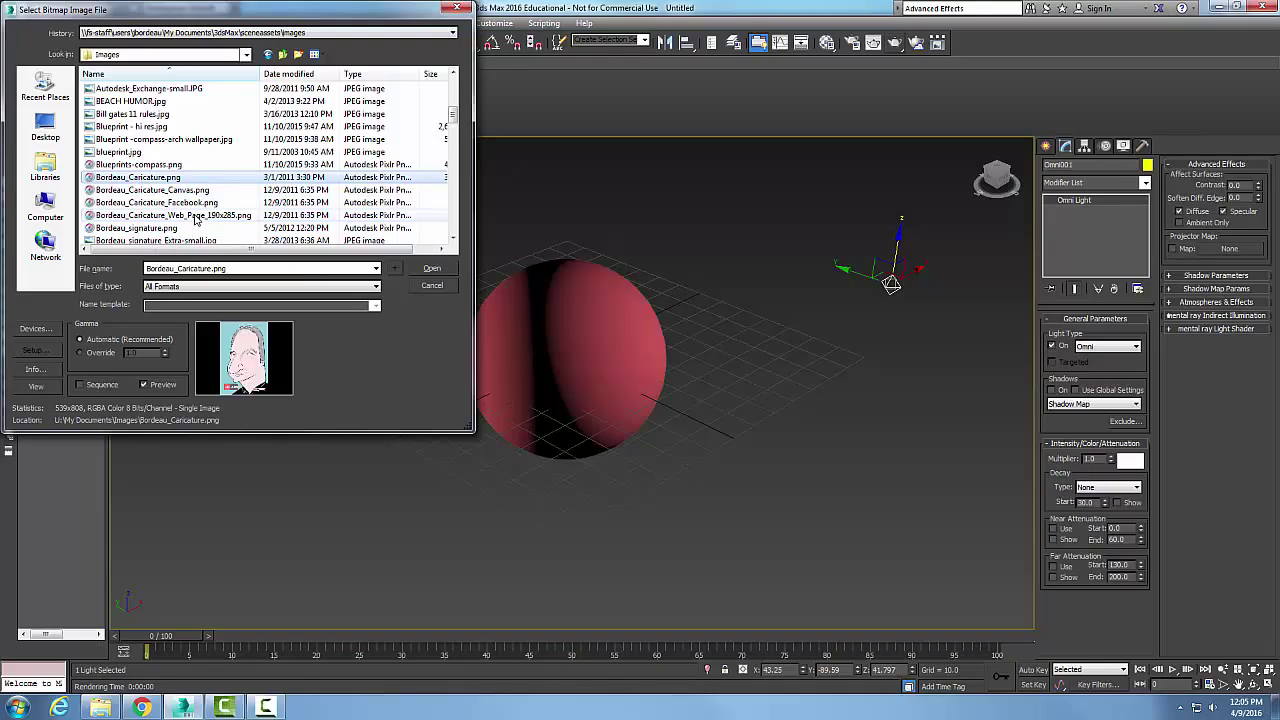
{"action": "scroll", "coordinate": [175, 232], "scroll_direction": "down", "scroll_amount": 1}
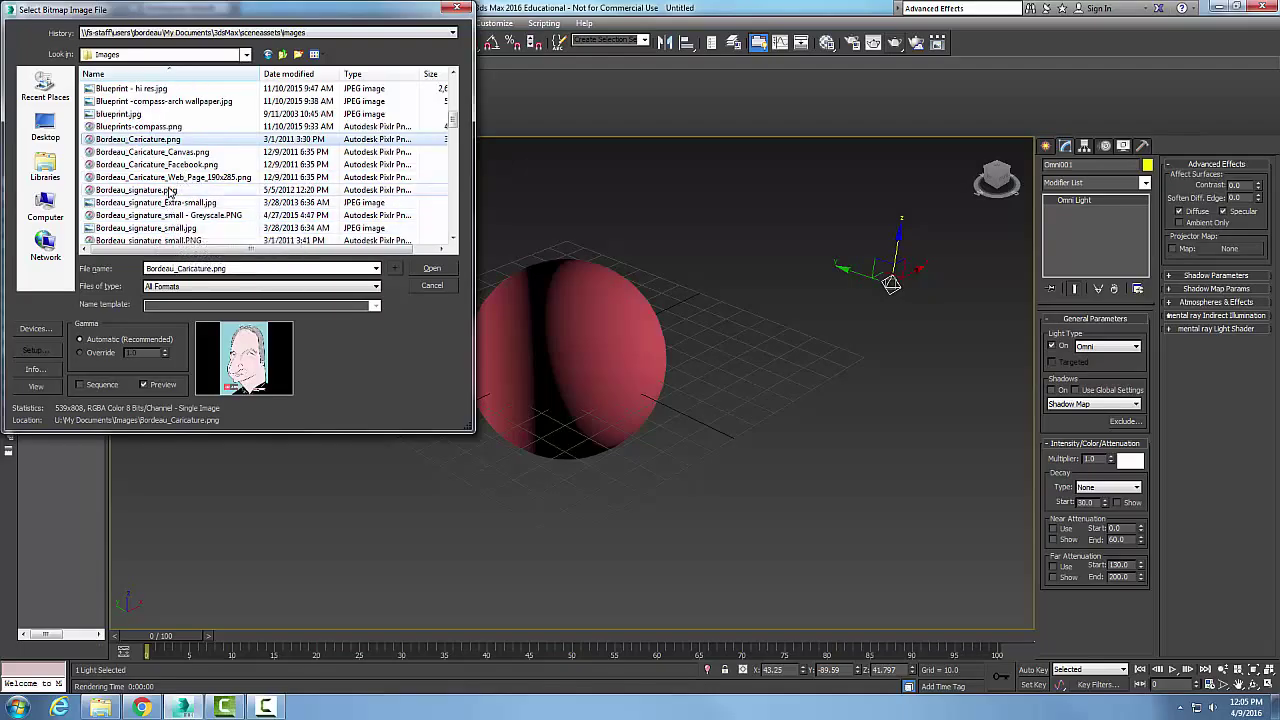
{"action": "left_click", "coordinate": [170, 190]}
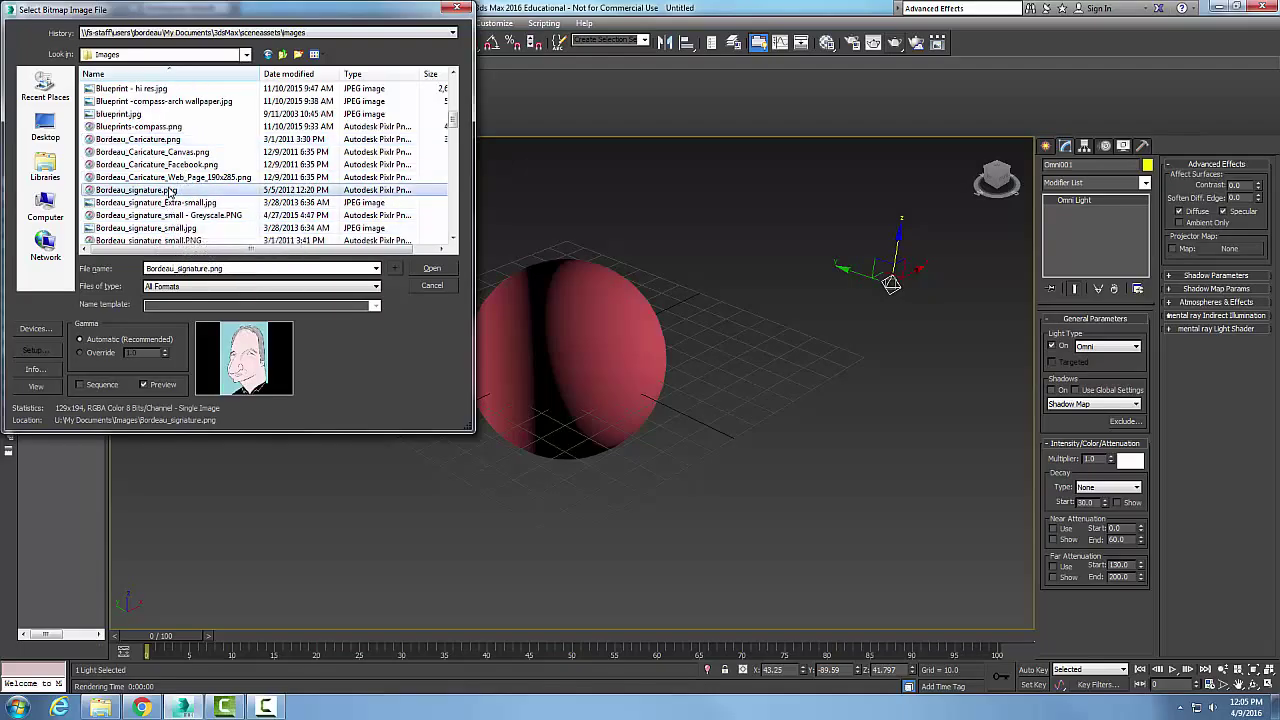
{"action": "left_click", "coordinate": [440, 268]}
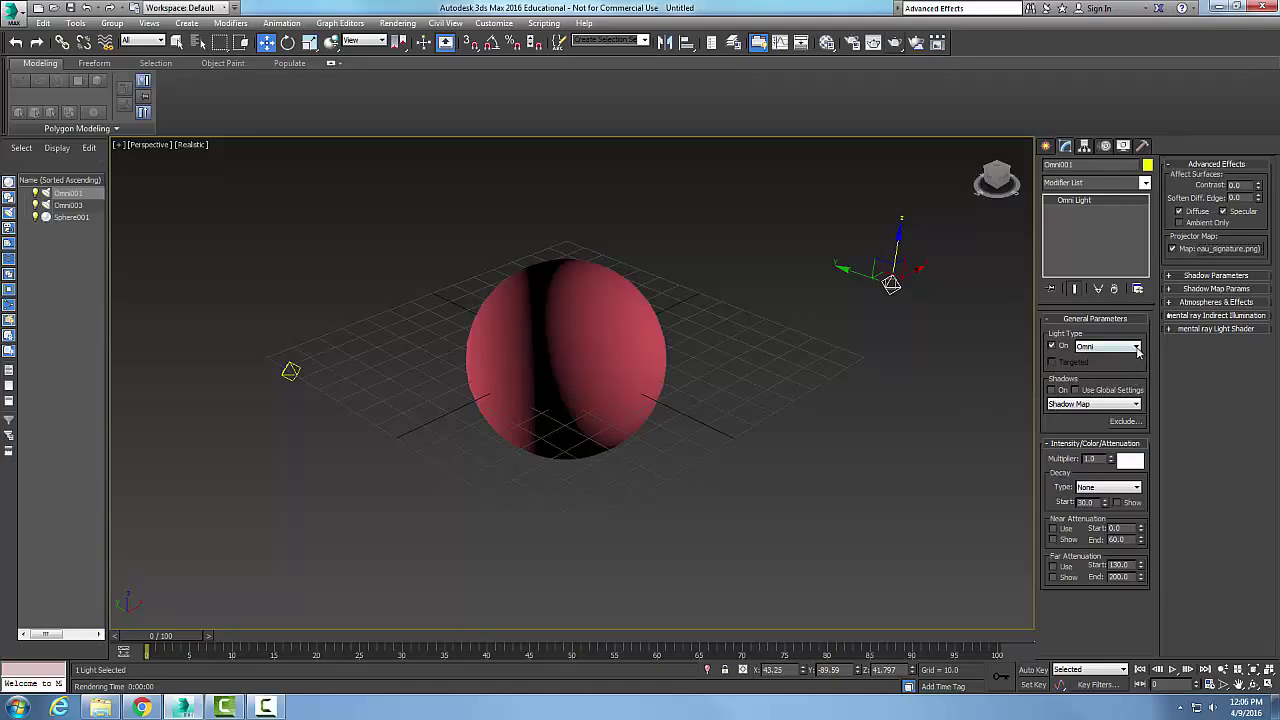
Step: Change the Omni001 light type to Spot and rotate it toward the sphere, to about X 63, Y -3 and Z 19 degrees
{"action": "left_click", "coordinate": [1137, 347]}
{"action": "left_click", "coordinate": [1092, 360]}
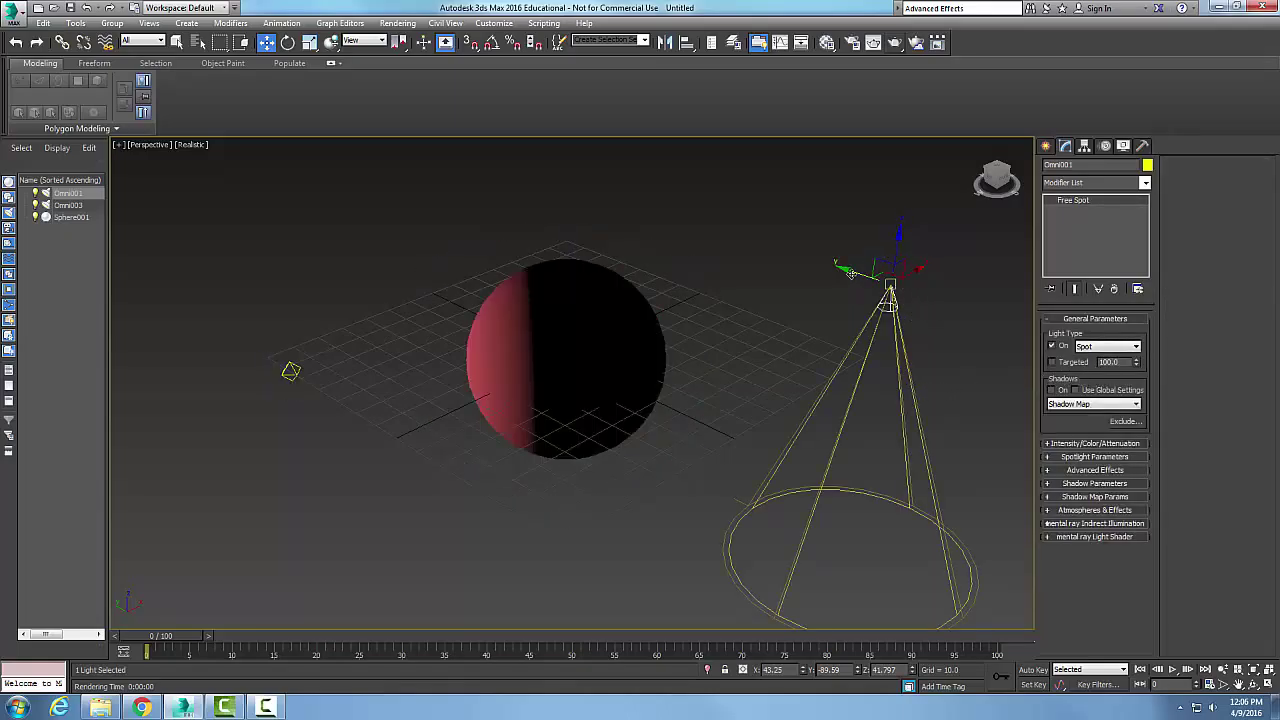
{"action": "left_click", "coordinate": [288, 42]}
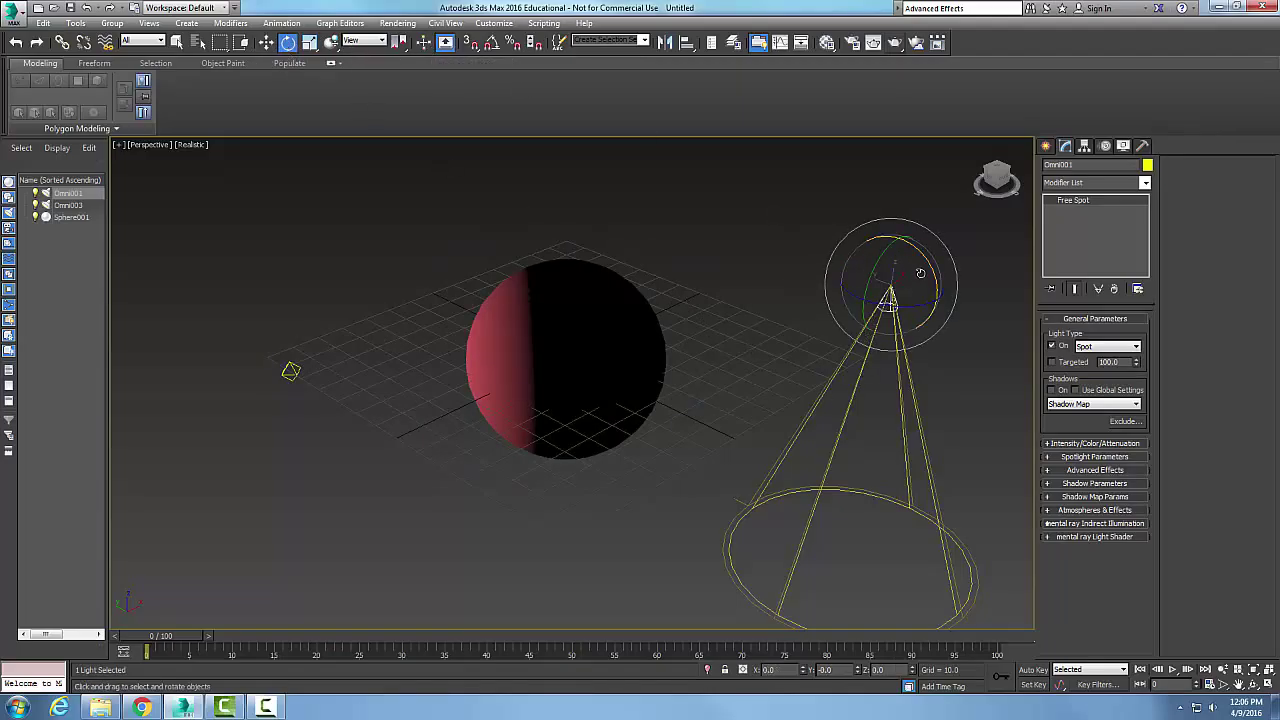
{"action": "left_click_drag", "start_coordinate": [922, 255], "coordinate": [948, 325]}
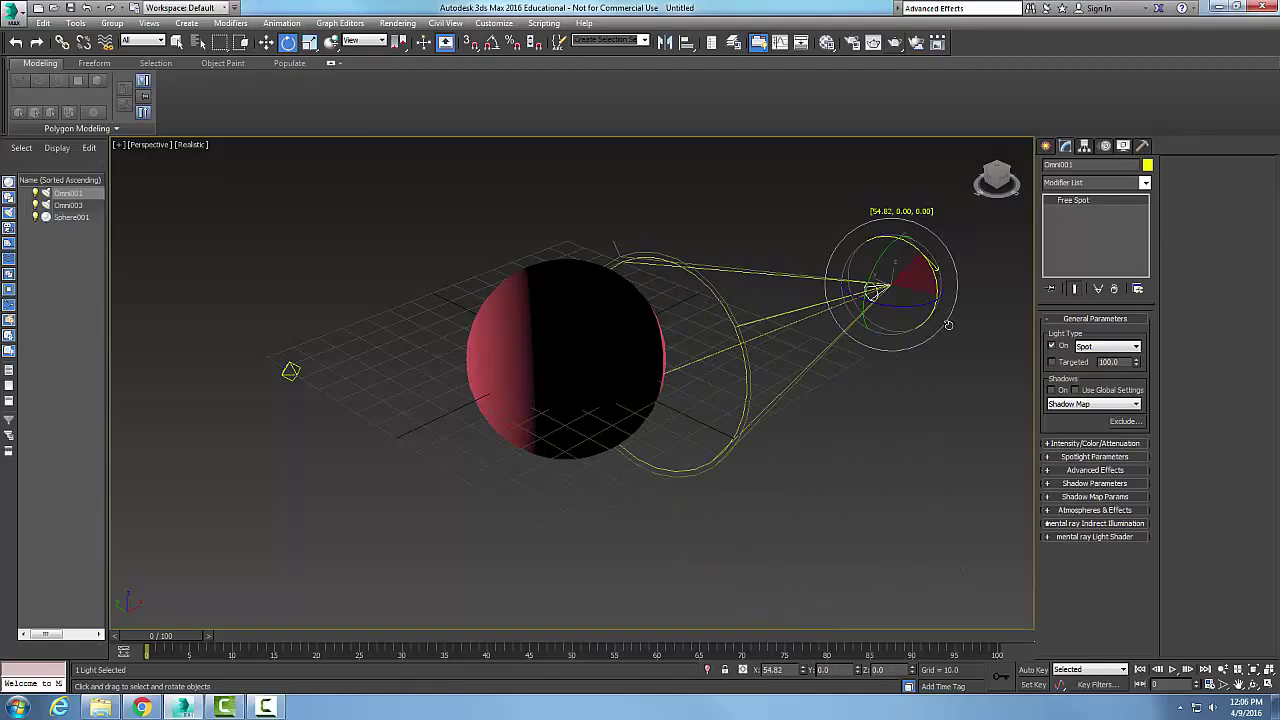
{"action": "left_click_drag", "start_coordinate": [878, 302], "coordinate": [903, 302]}
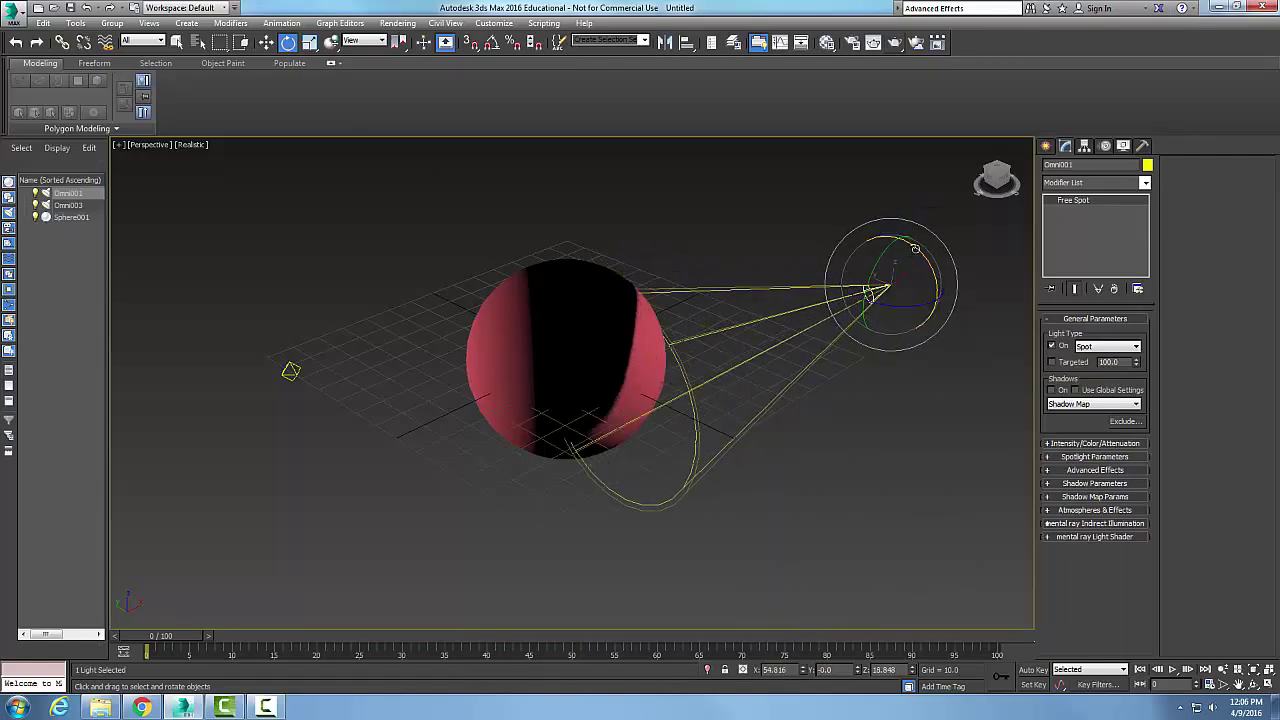
{"action": "left_click_drag", "start_coordinate": [914, 251], "coordinate": [926, 256]}
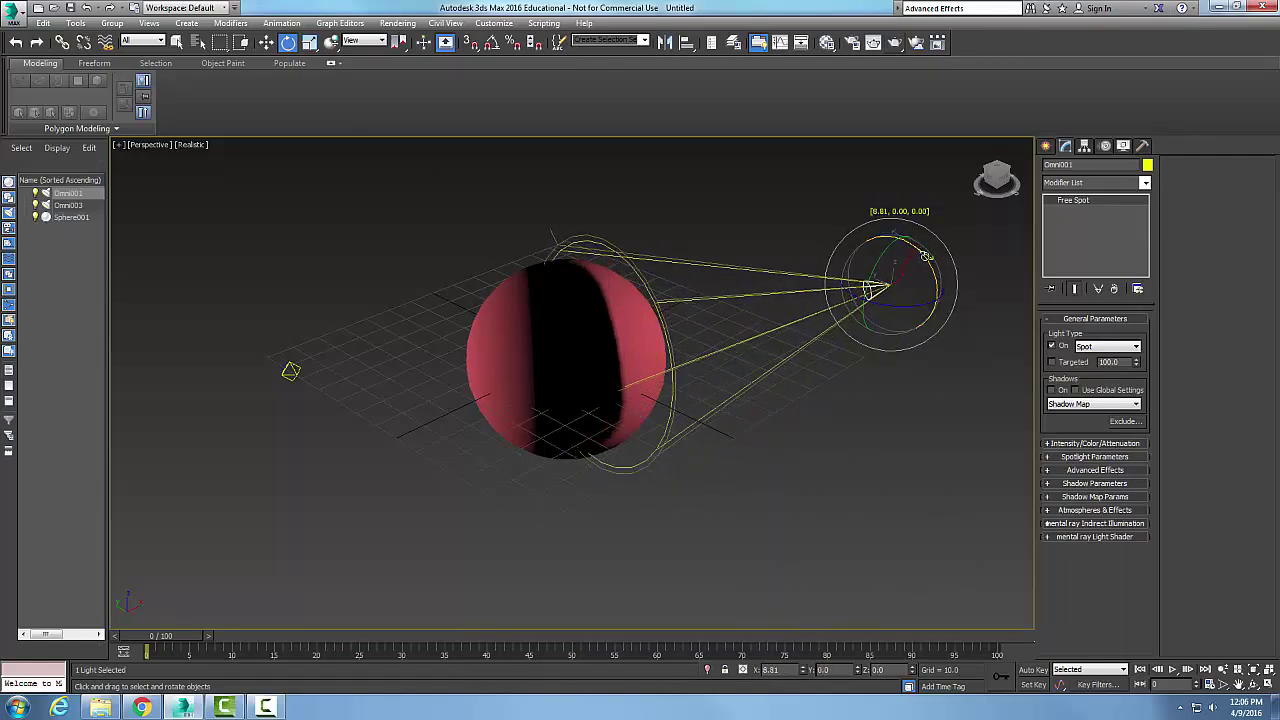
{"action": "left_click", "coordinate": [984, 327]}
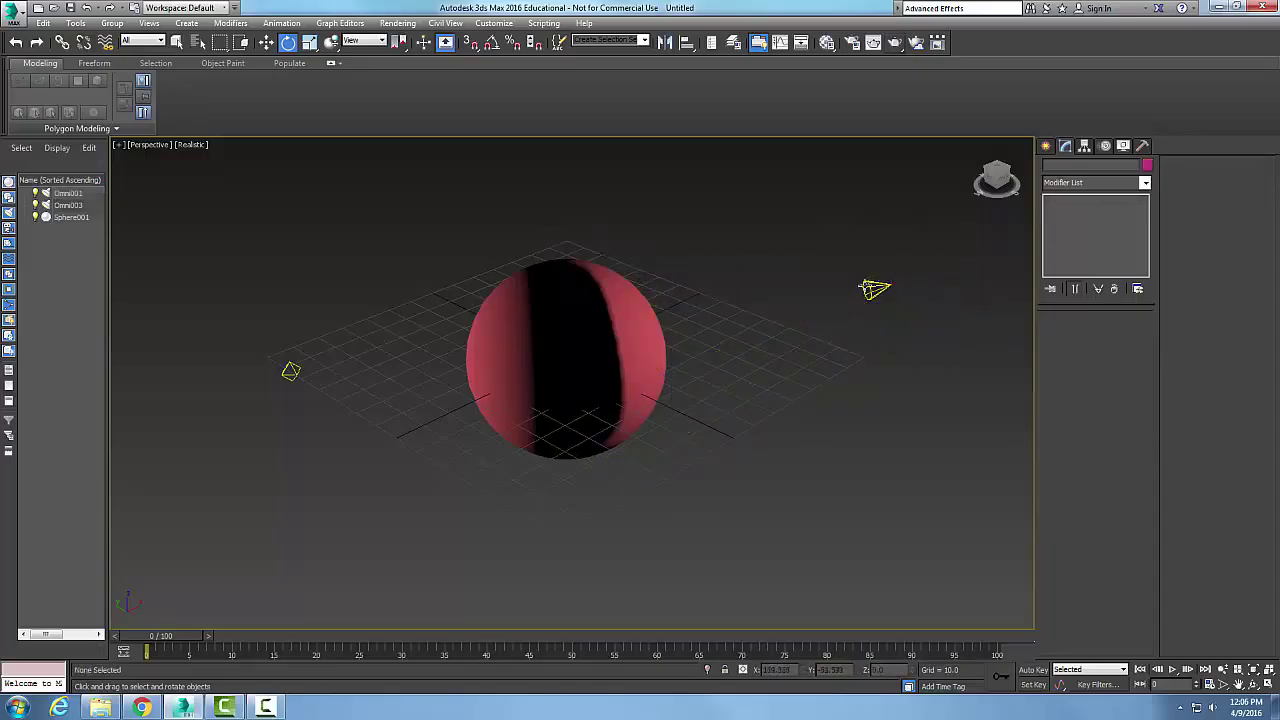
Step: Render the perspective view to check the bitmap projected onto the sphere
{"action": "left_click", "coordinate": [897, 47]}
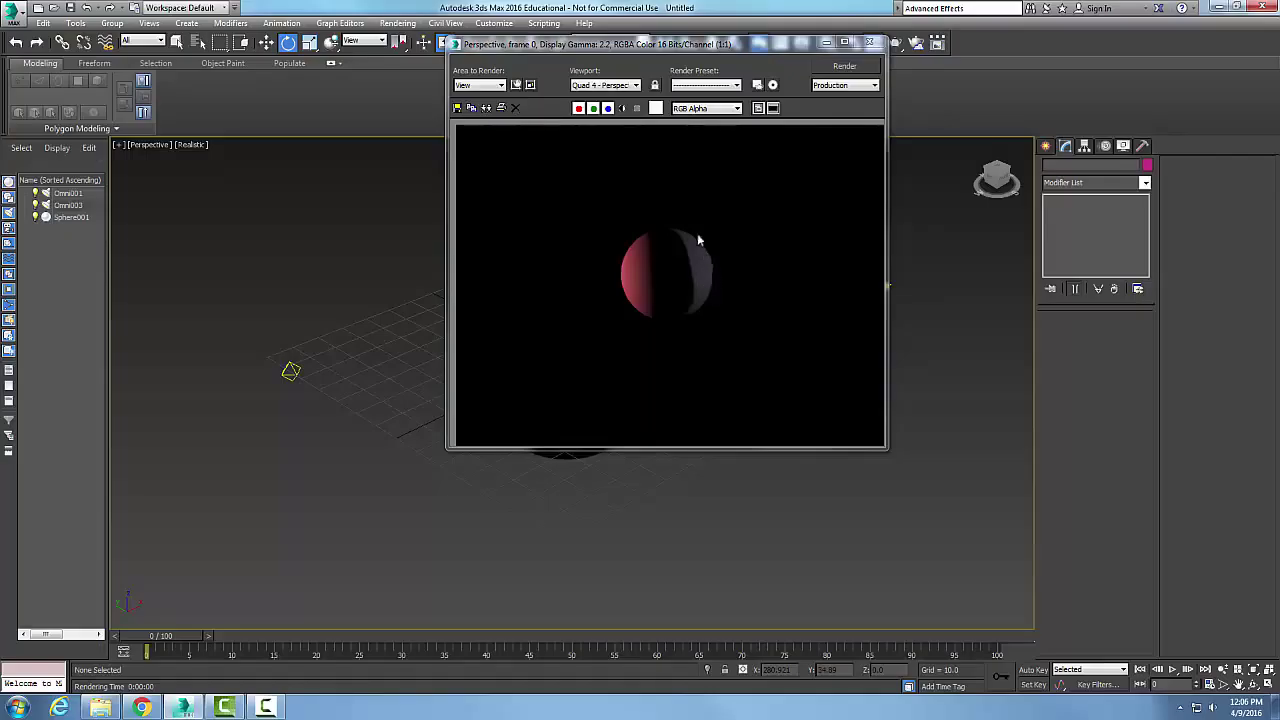
{"action": "left_click", "coordinate": [869, 42]}
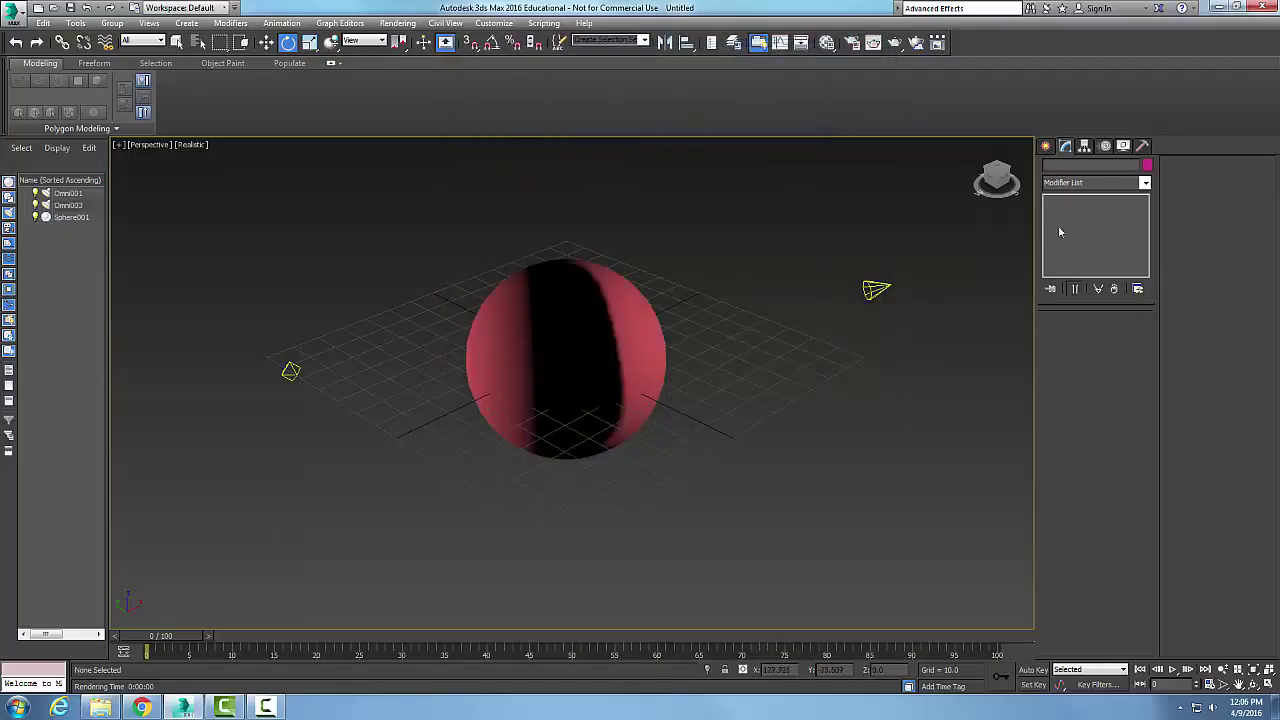
Step: Change the light type of the Omni001 spotlight back to Omni
{"action": "left_click", "coordinate": [873, 290]}
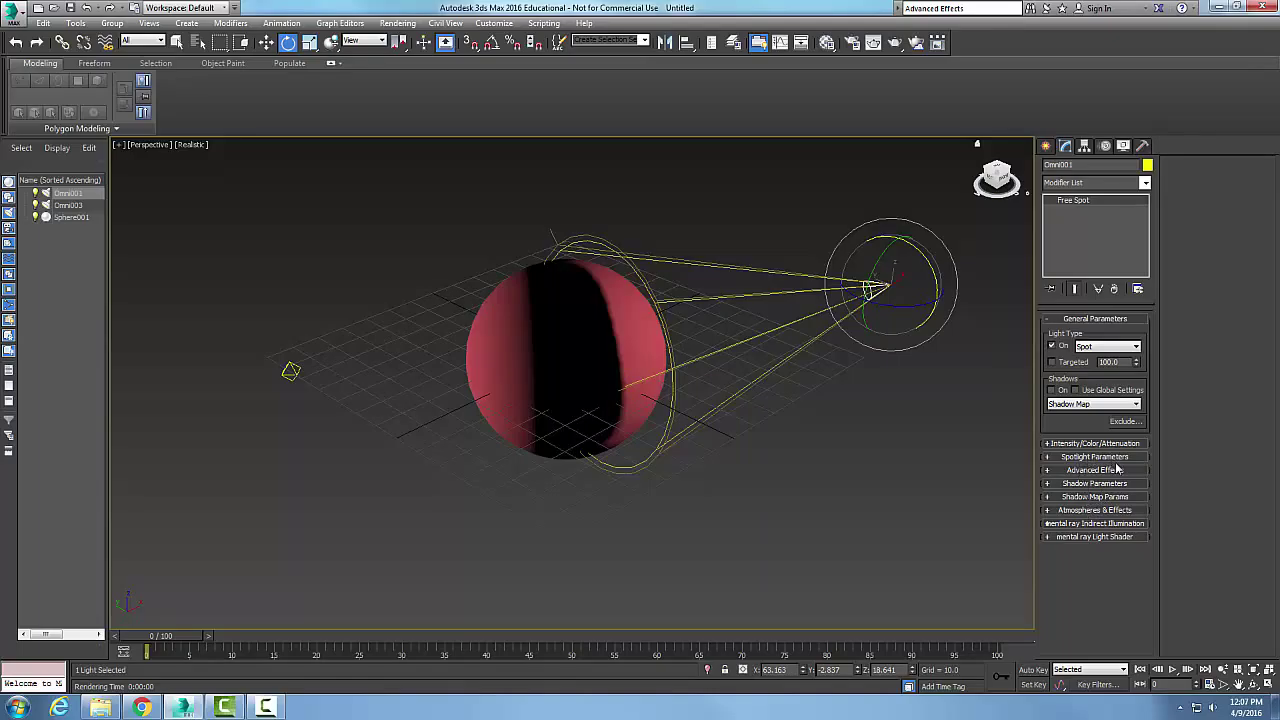
{"action": "left_click", "coordinate": [1136, 346]}
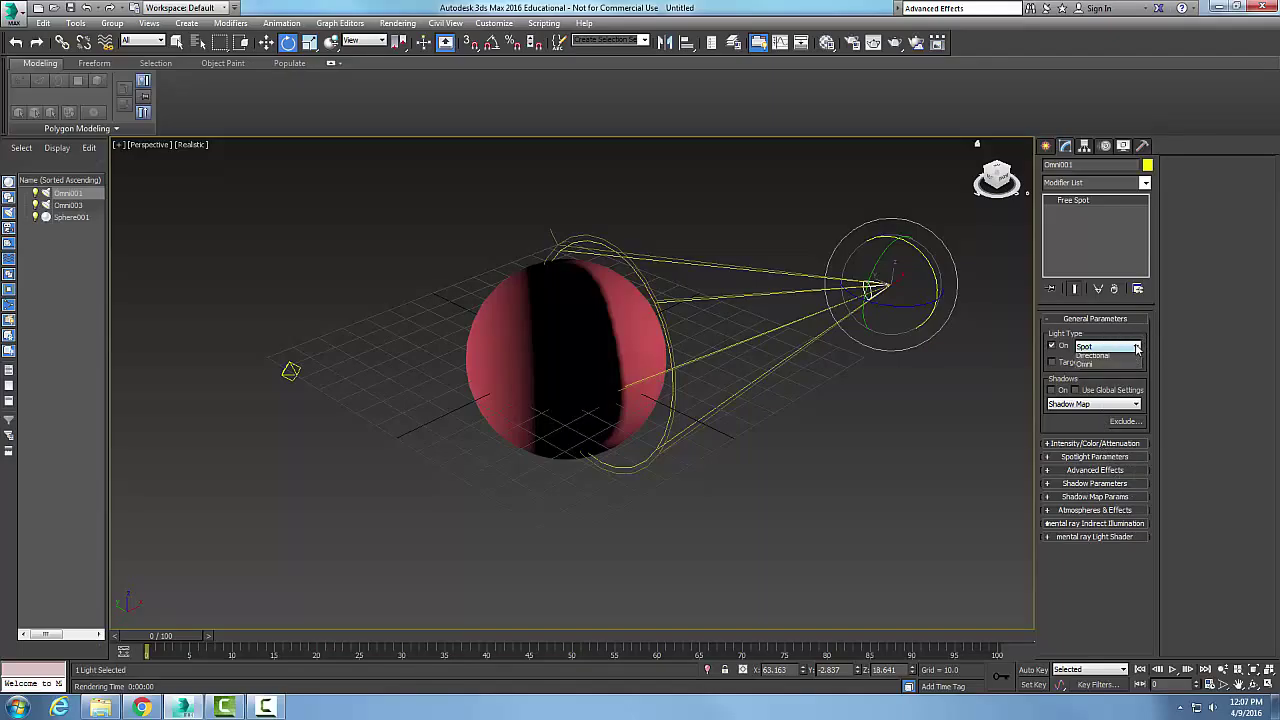
{"action": "left_click", "coordinate": [1086, 363]}
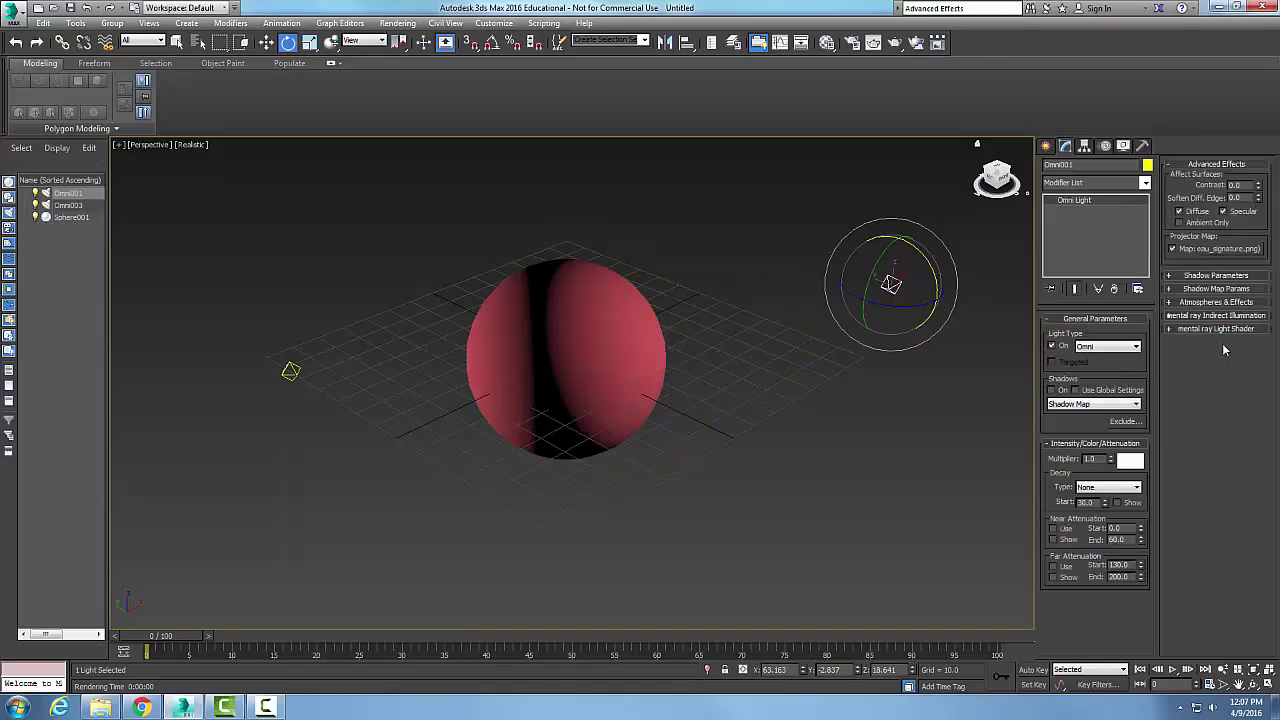
Step: Deselect the light, render the perspective view to check the omni light's projection on the sphere, and close the render
{"action": "left_click", "coordinate": [978, 323]}
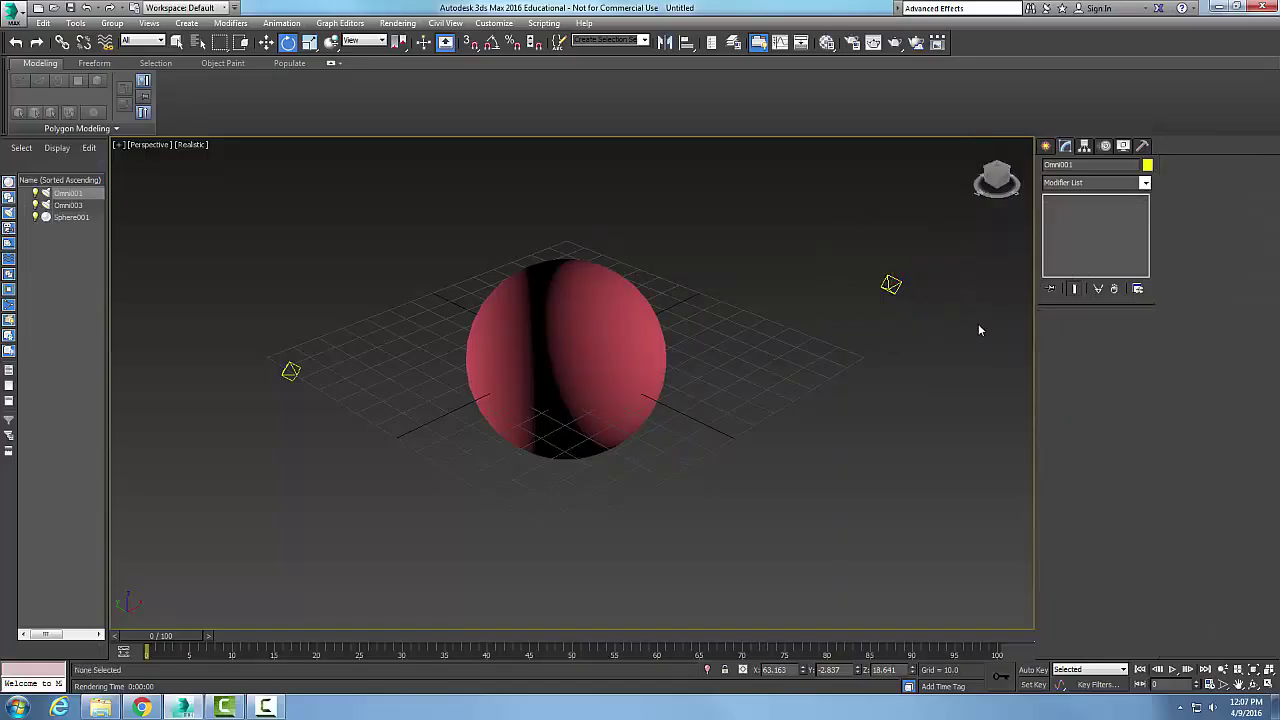
{"action": "left_click", "coordinate": [899, 45]}
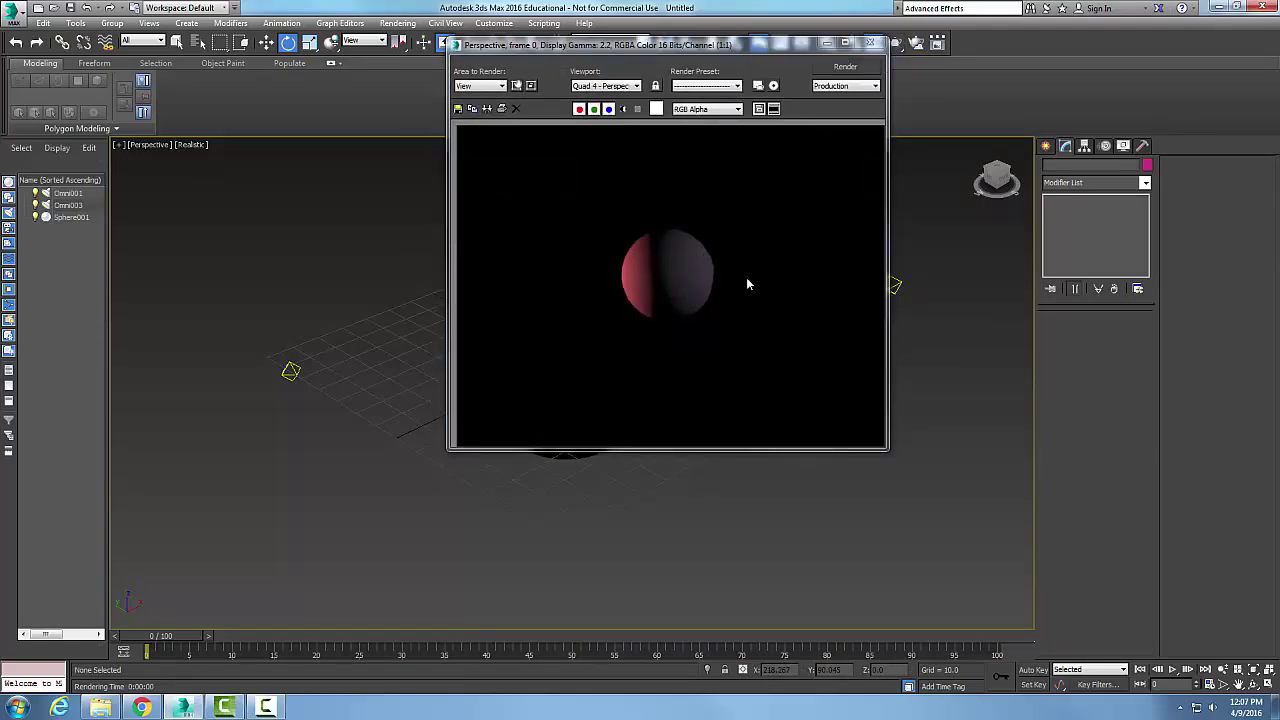
{"action": "left_click", "coordinate": [870, 43]}
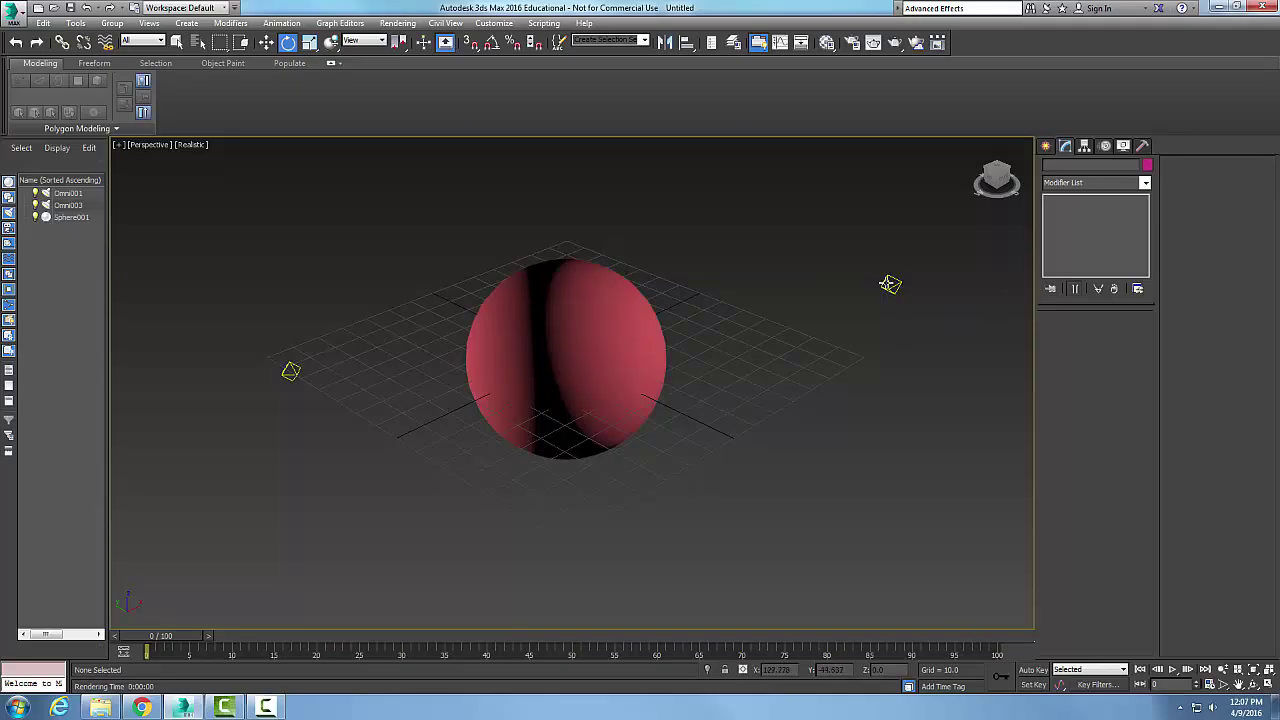
Step: Select the Omni001 light and turn off its projector map
{"action": "left_click", "coordinate": [891, 284]}
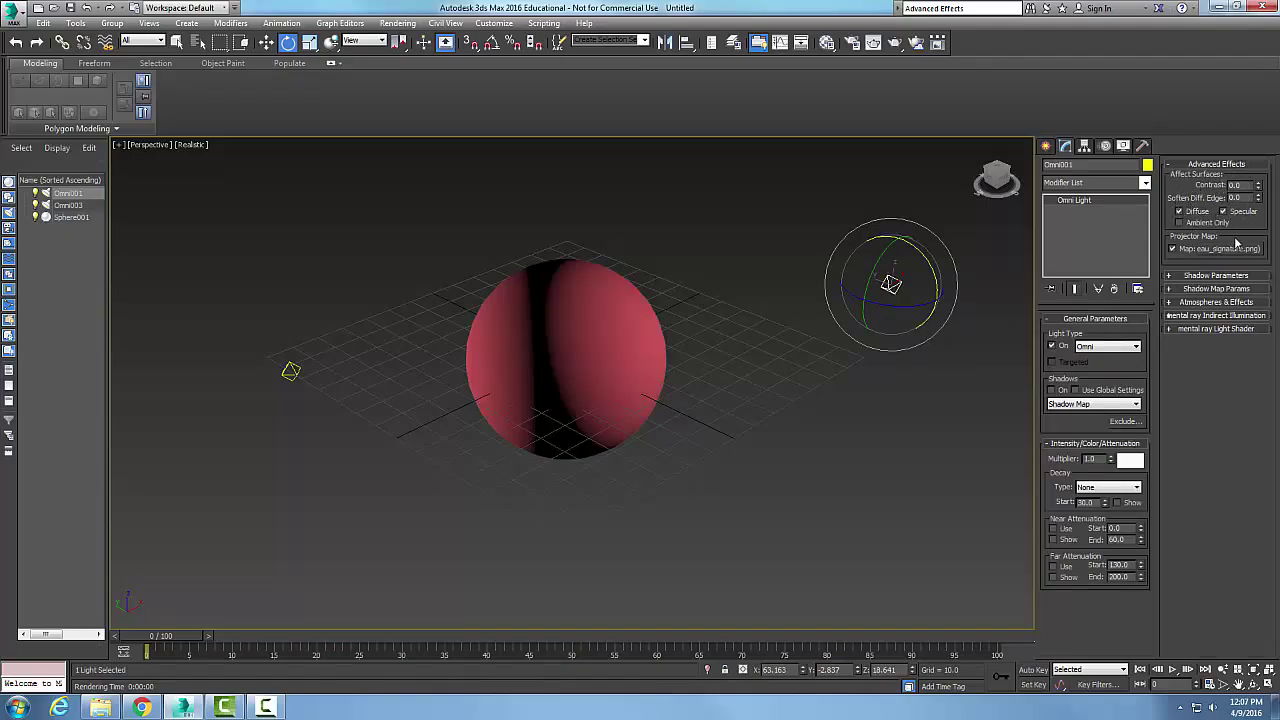
{"action": "left_click", "coordinate": [1172, 248]}
{"action": "left_click", "coordinate": [1232, 250]}
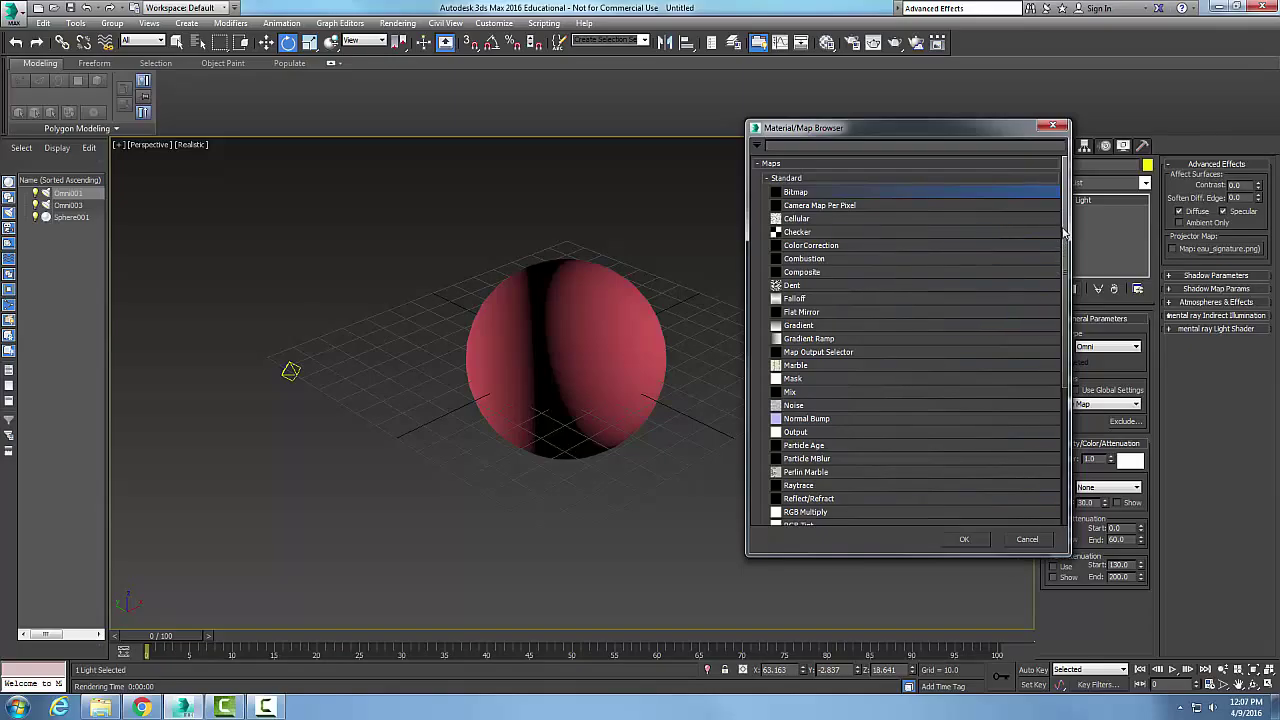
{"action": "left_click_drag", "start_coordinate": [1064, 234], "coordinate": [1061, 266]}
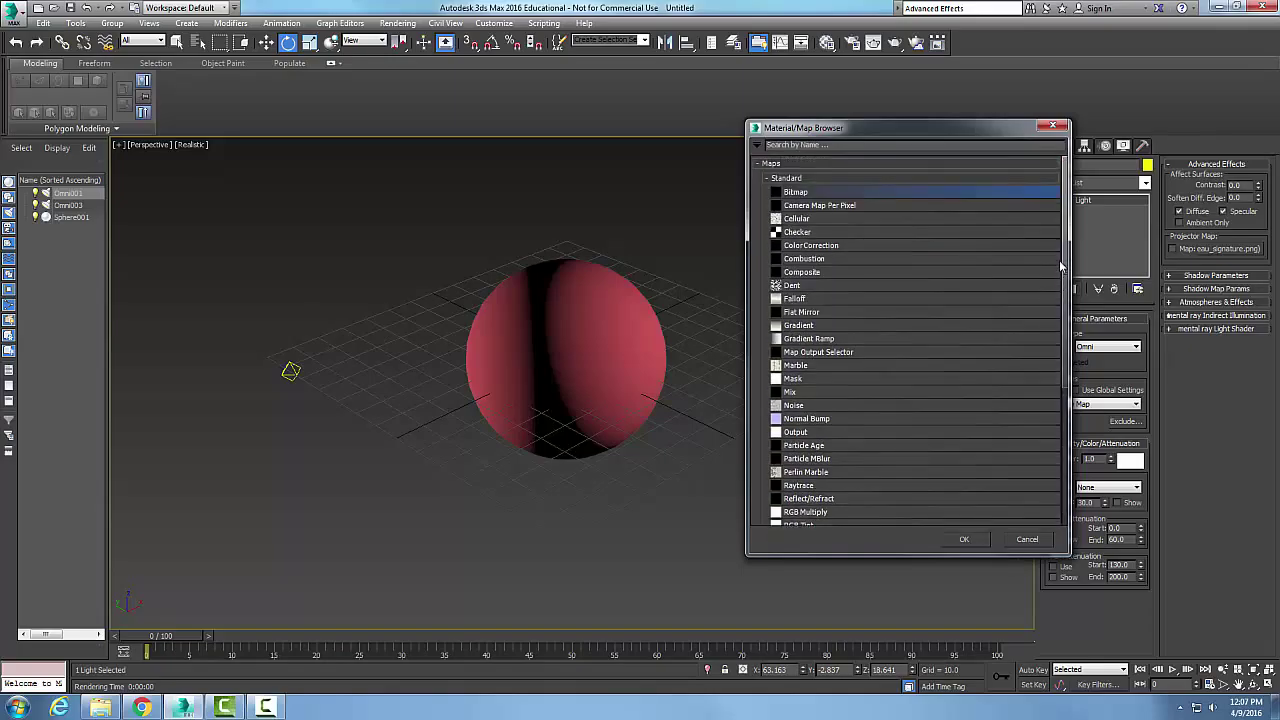
{"action": "left_click", "coordinate": [1024, 540]}
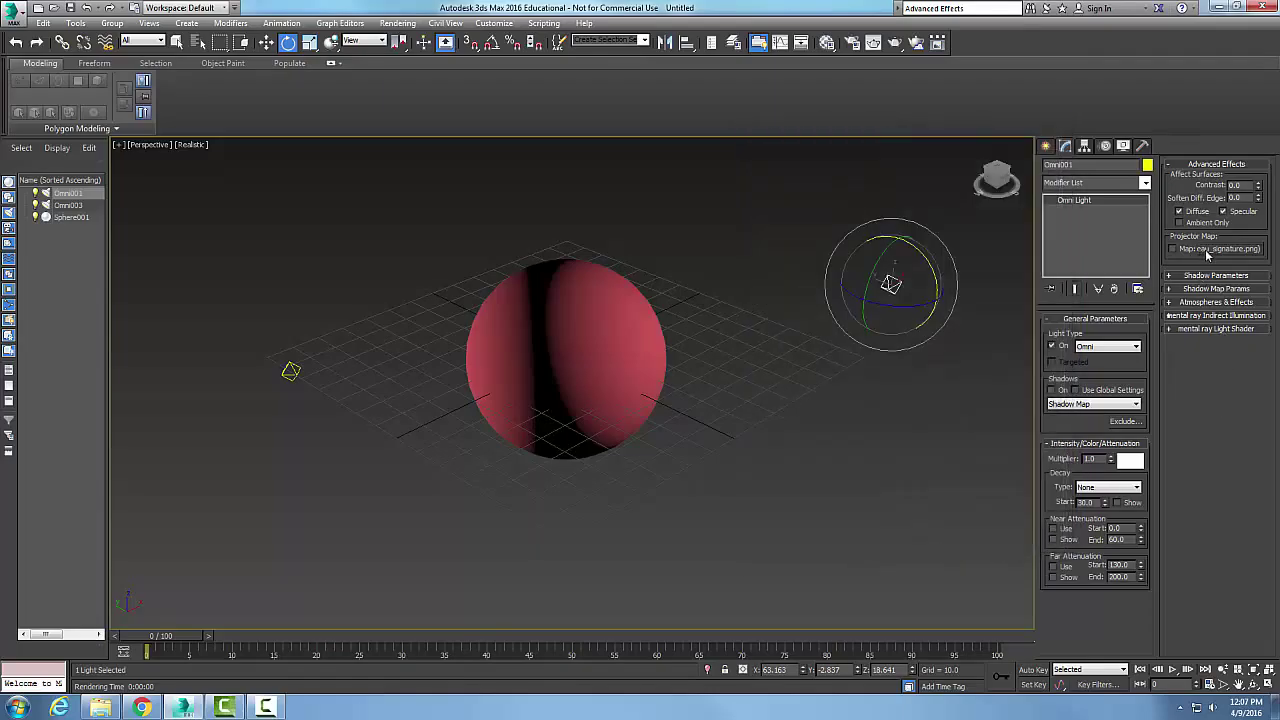